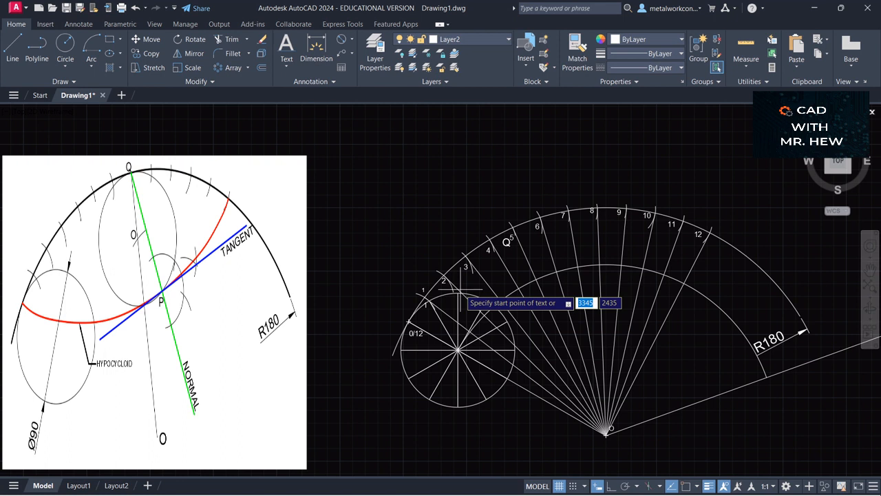
Label the top division point of the rolling circle "2" with single-line text 3 units high, rotated 60°.
click(460, 291)
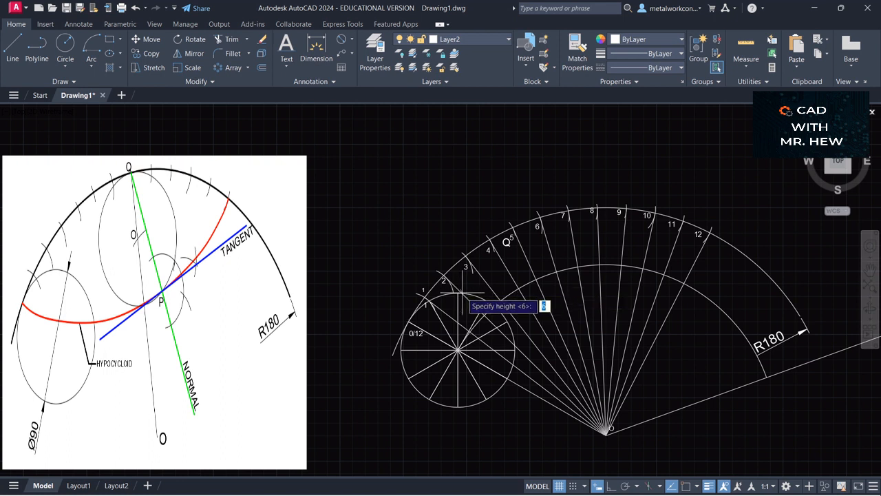
text(3)
key(Return)
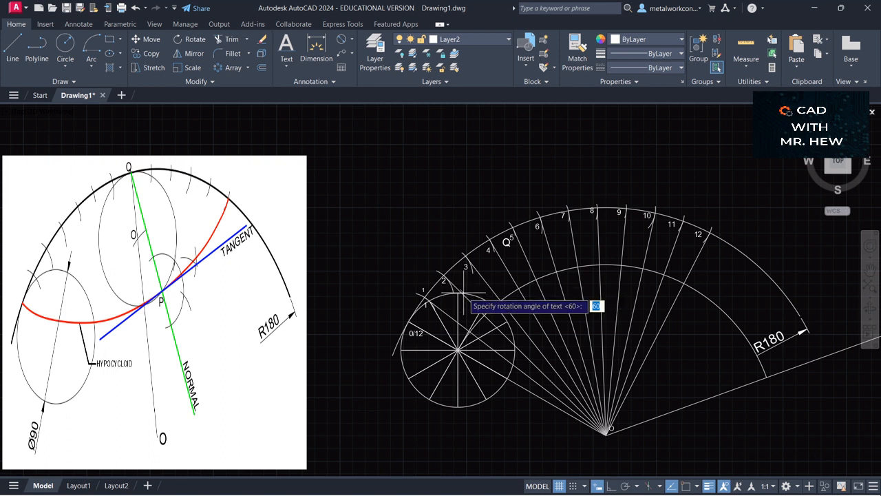
key(Return)
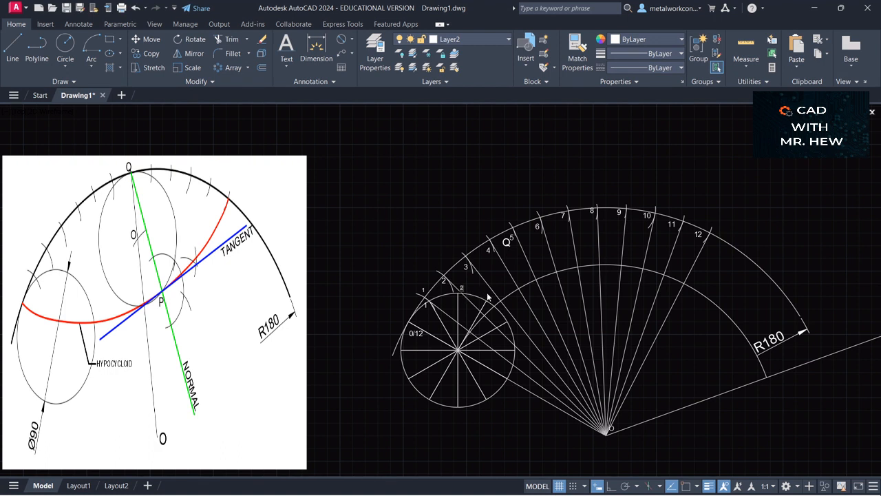
Add the number labels 3 to 11 for the rolling circle's remaining division points.
click(488, 300)
click(510, 318)
click(518, 352)
text(5)
click(423, 407)
text(9)
text(10)
click(394, 352)
text(11)
click(403, 412)
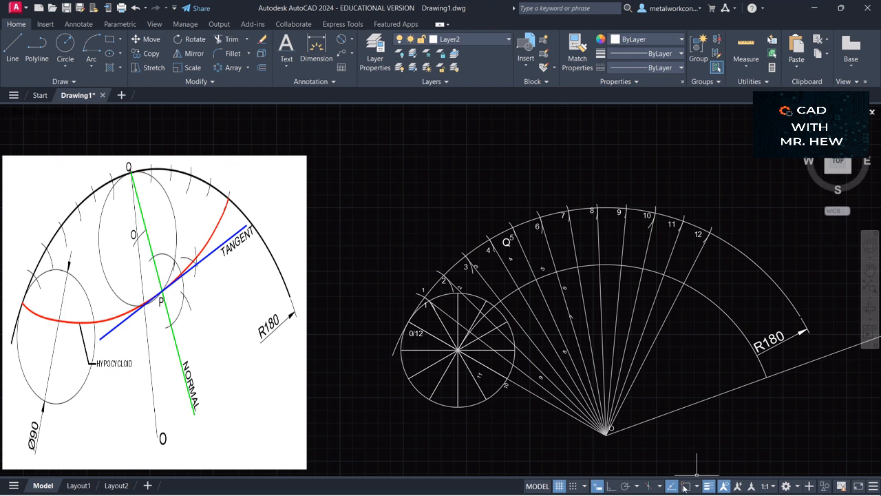
Draw two circles centred at O through the rolling circle's leftmost and next lower division points, radii about 175 and 162.
click(66, 44)
click(606, 432)
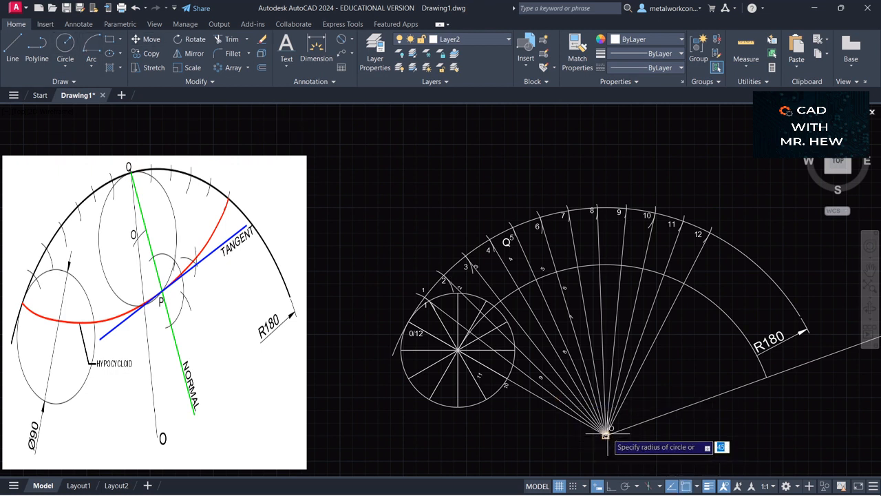
click(401, 350)
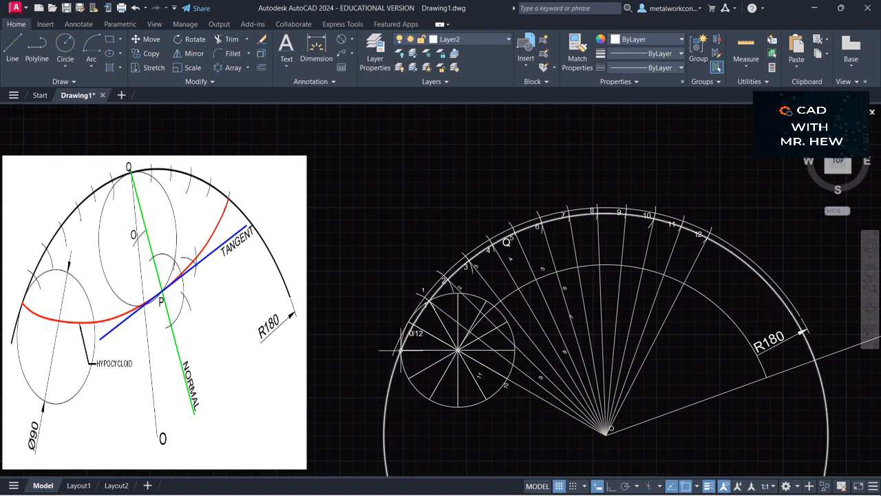
key(Return)
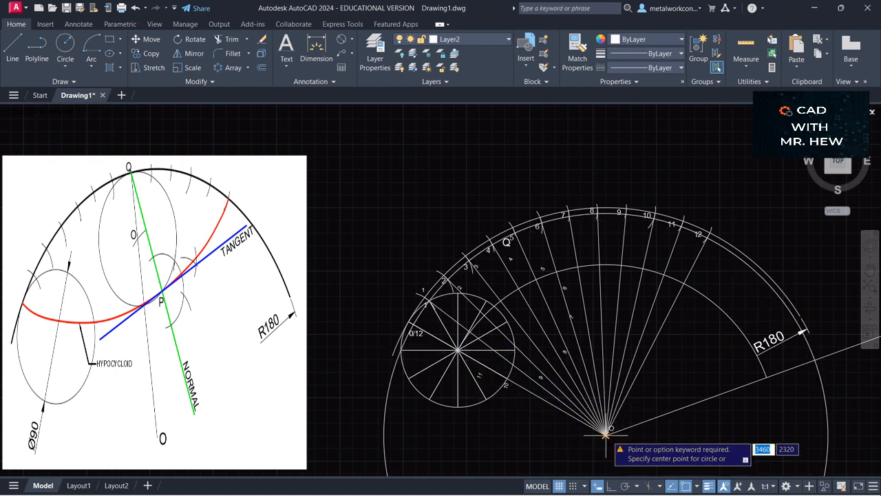
click(606, 432)
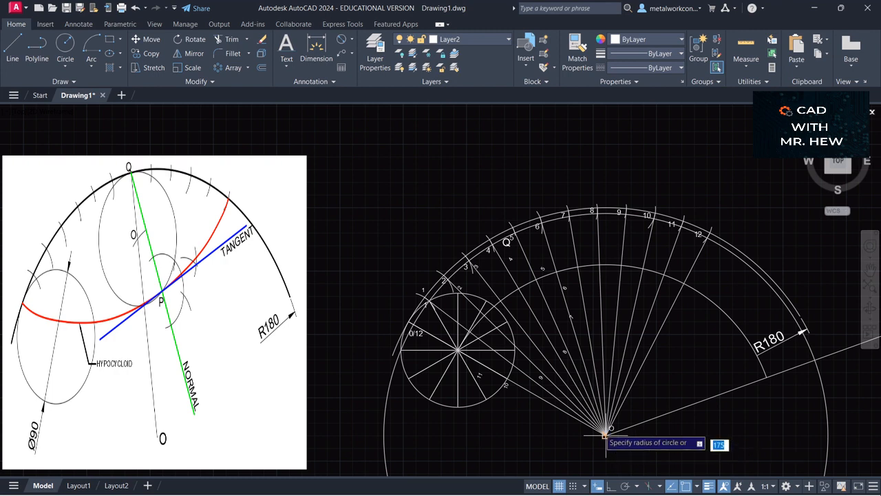
click(409, 378)
Draw two circles centred at O through the rolling circle's lower-left and bottom division points, radii about 142 and 119.
key(Return)
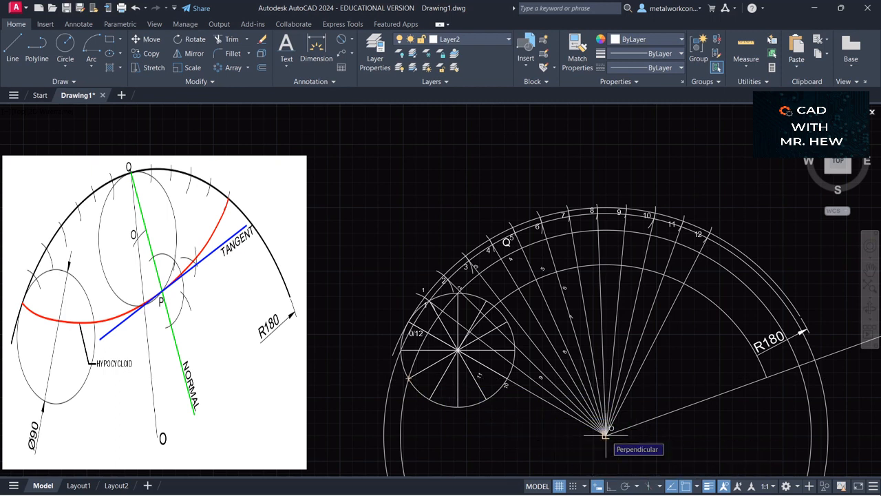
click(605, 435)
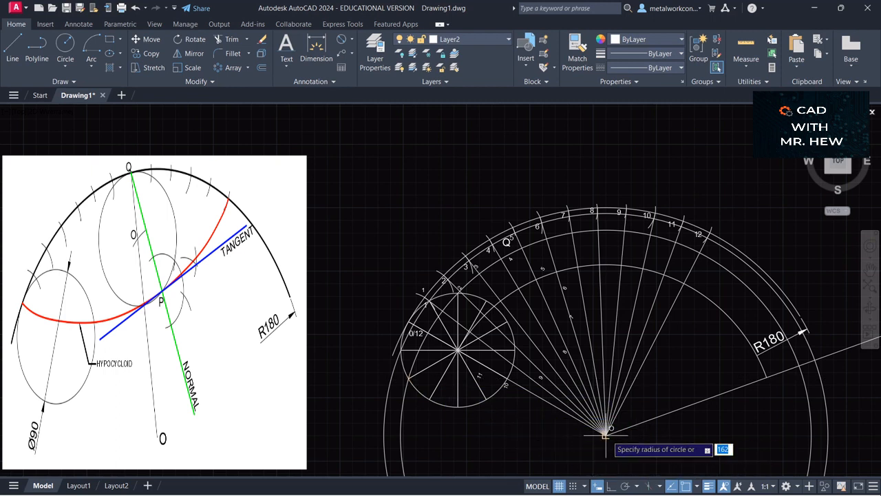
click(429, 399)
key(Return)
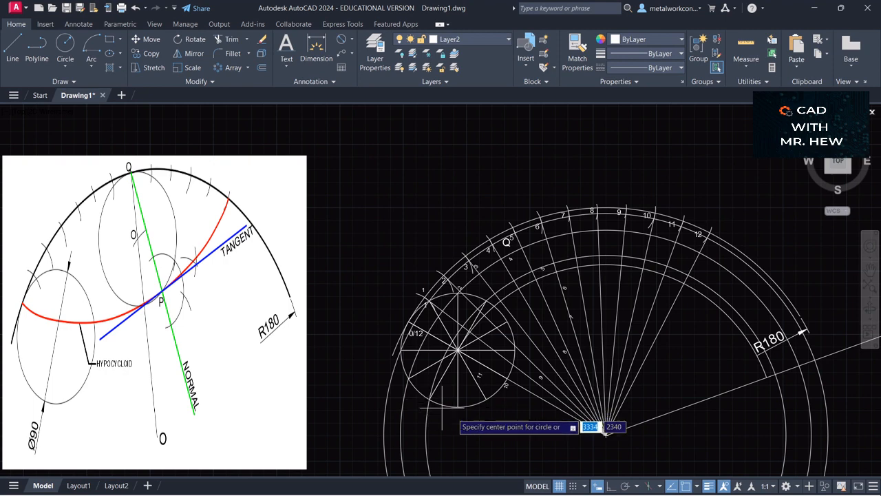
key(Return)
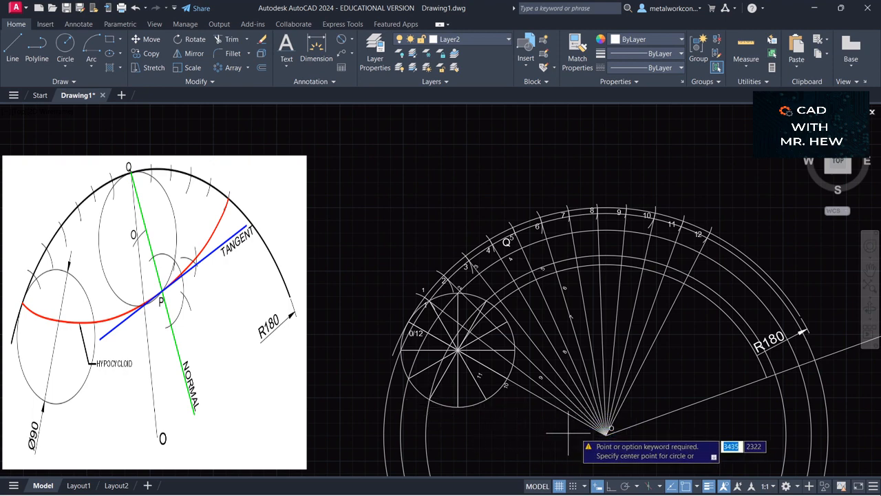
click(605, 431)
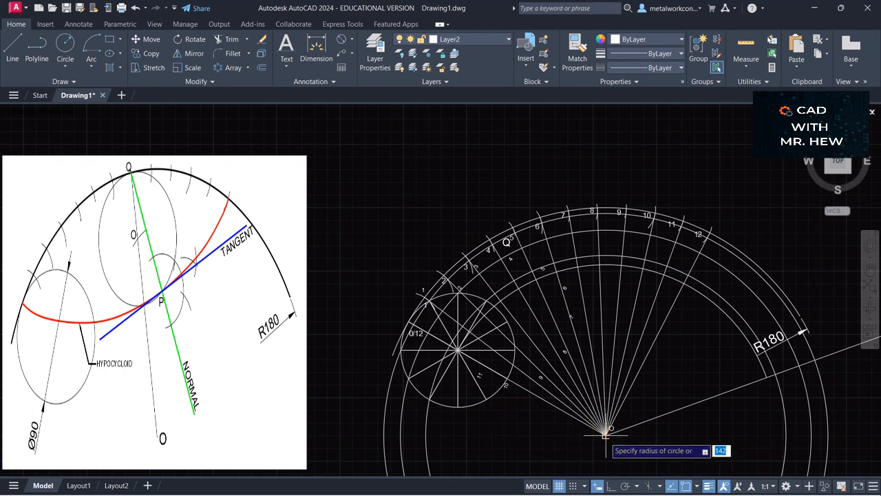
click(458, 407)
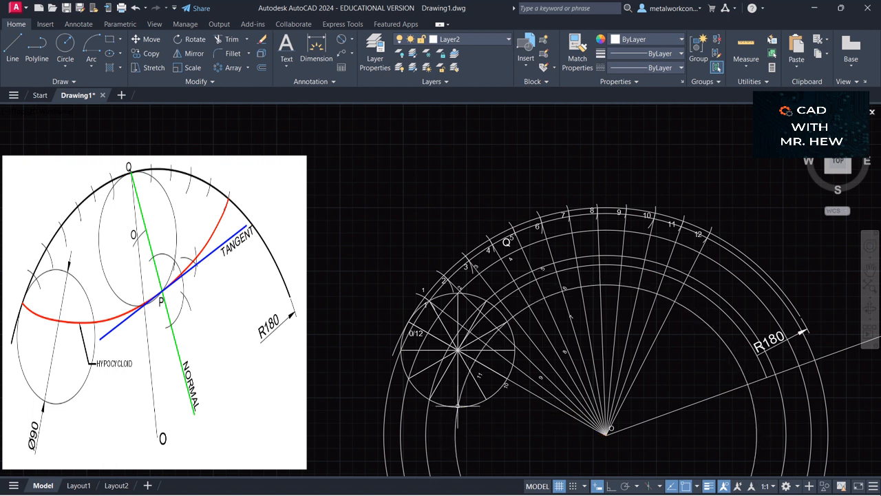
Draw two circles centred at O through the rolling circle's two lower-right division points, the first with radius about 99.
key(Return)
key(Return)
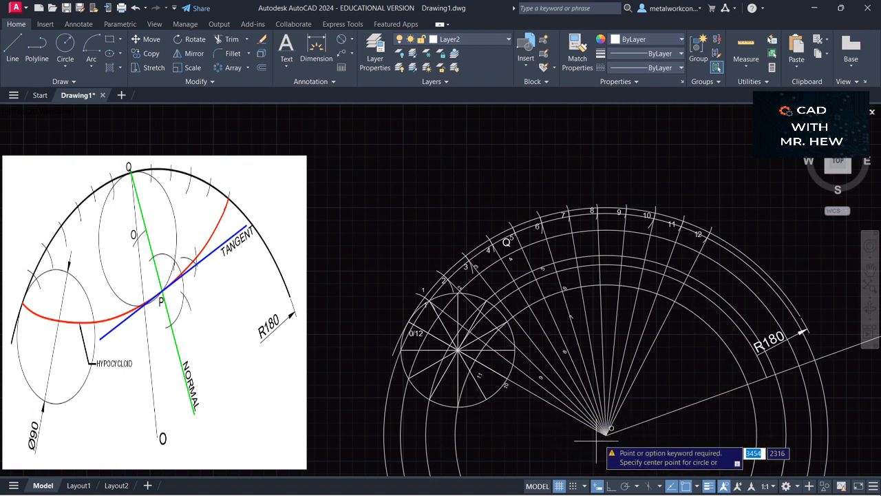
click(605, 434)
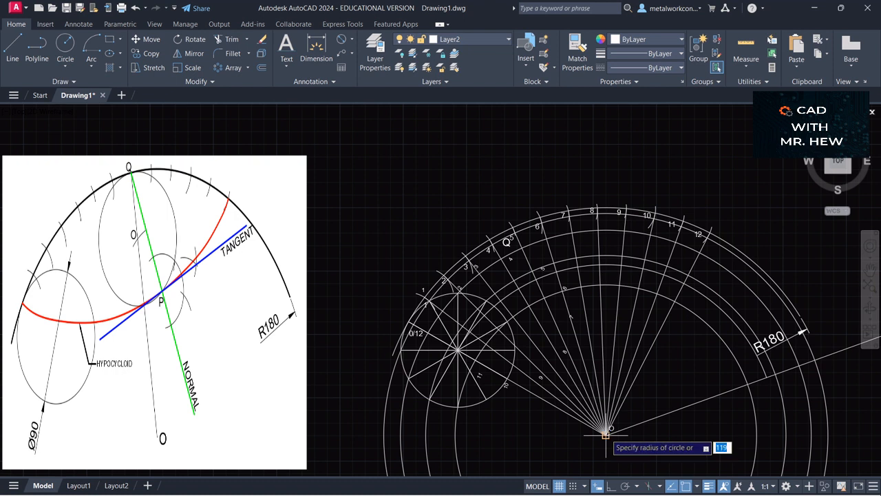
click(484, 400)
key(Return)
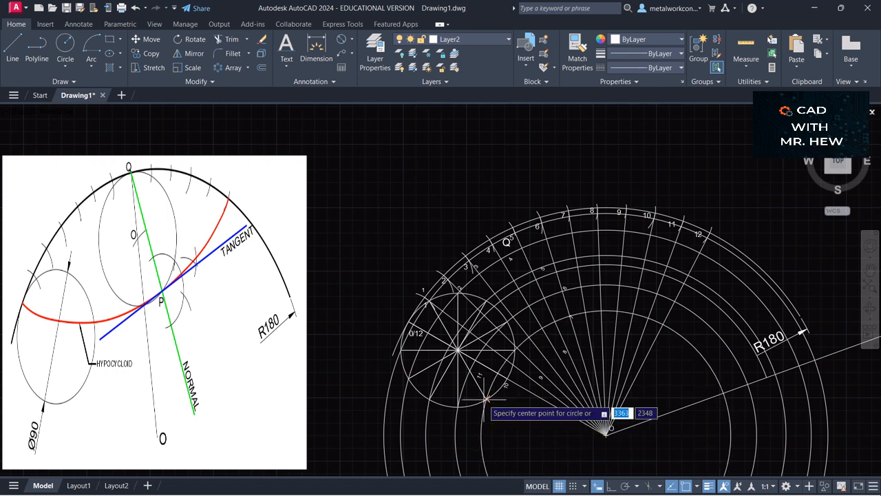
key(Return)
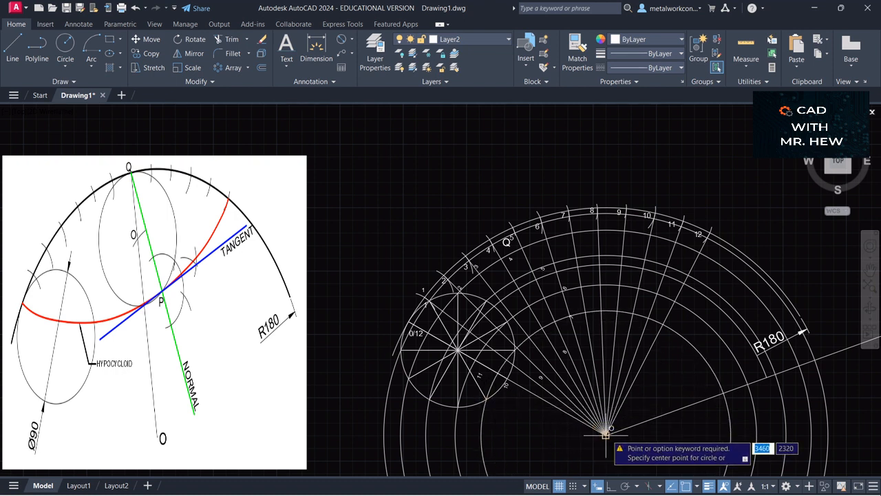
click(605, 434)
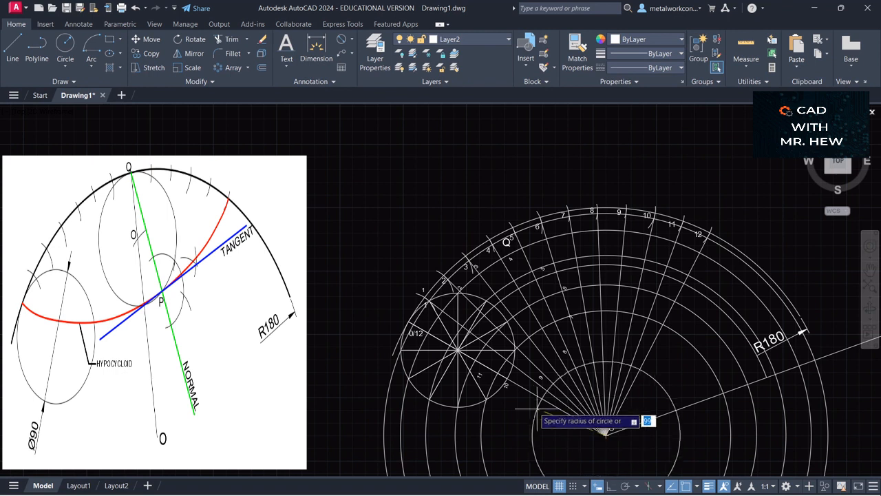
click(506, 378)
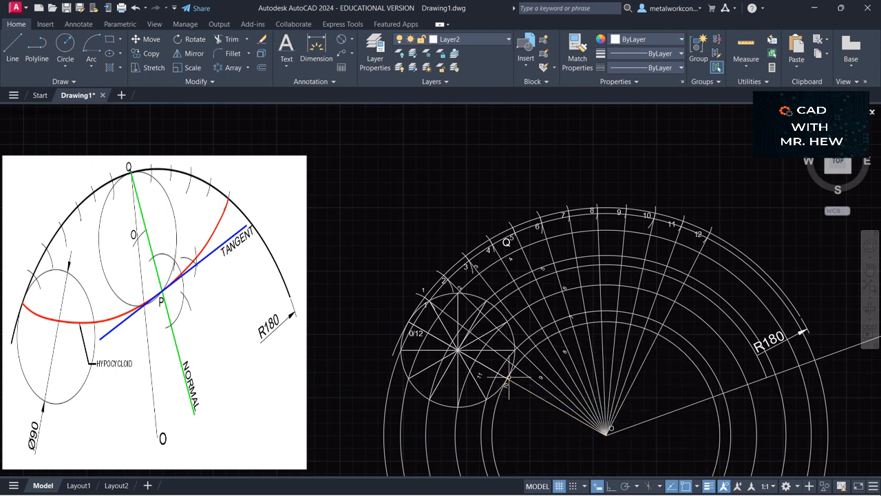
key(Return)
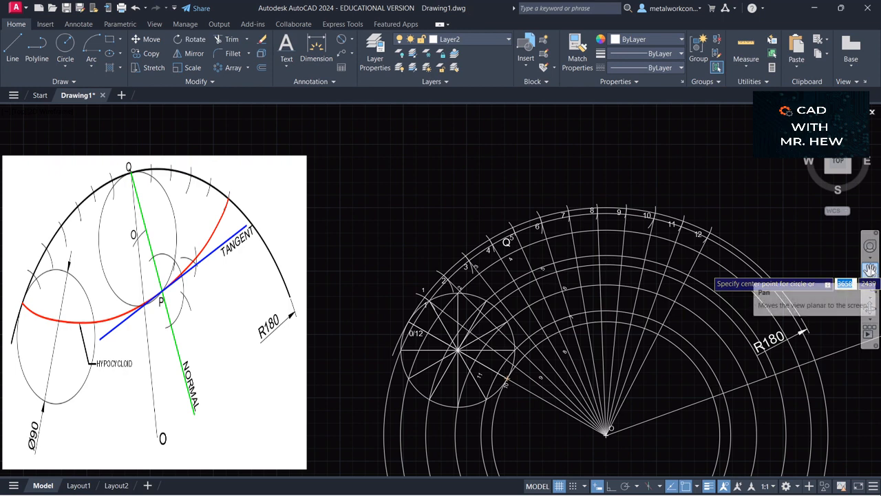
Trim the concentric circles around O to arcs running from the rolling circle to radial line 12.
click(872, 270)
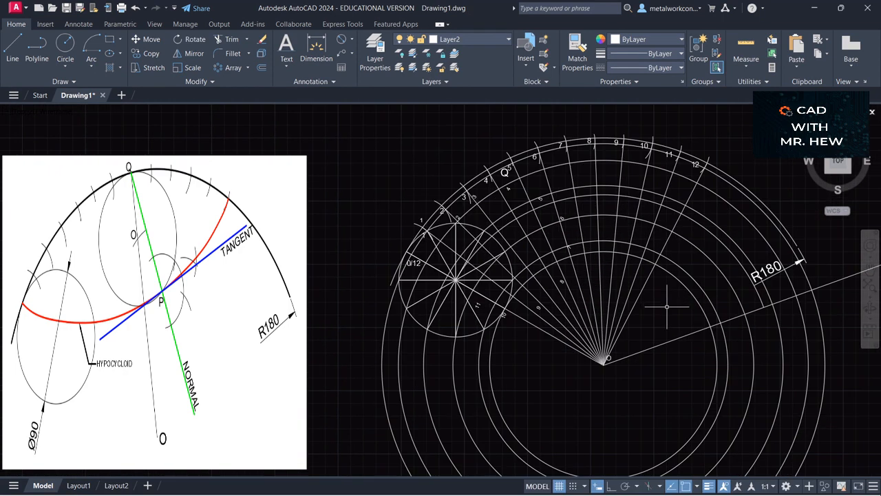
click(227, 39)
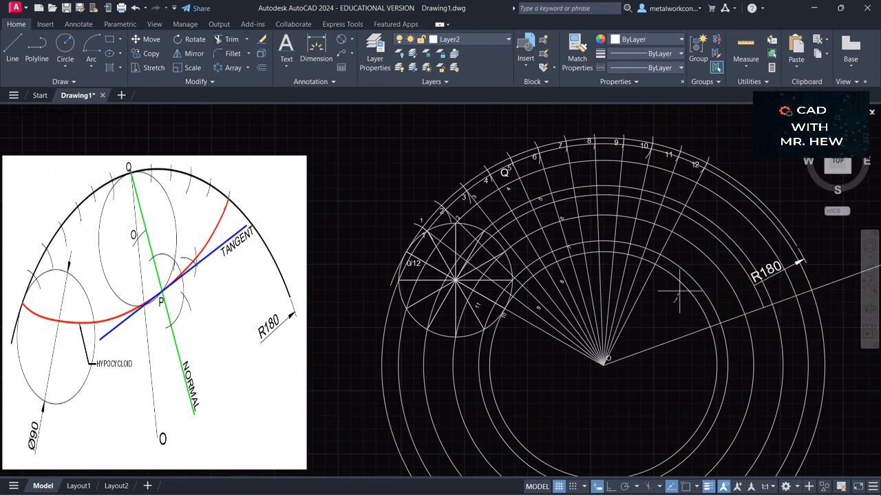
mouse_move(675, 301)
mouse_down()
mouse_move(702, 255)
mouse_move(754, 207)
mouse_up()
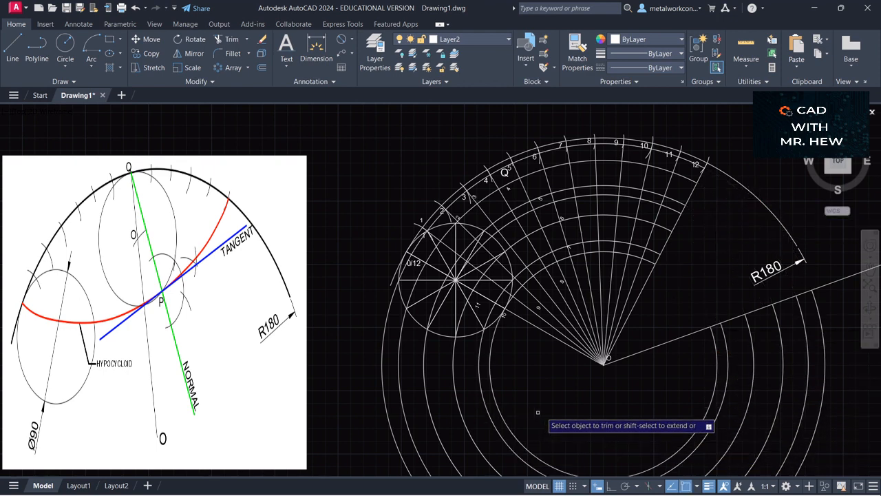
drag(524, 357, 347, 358)
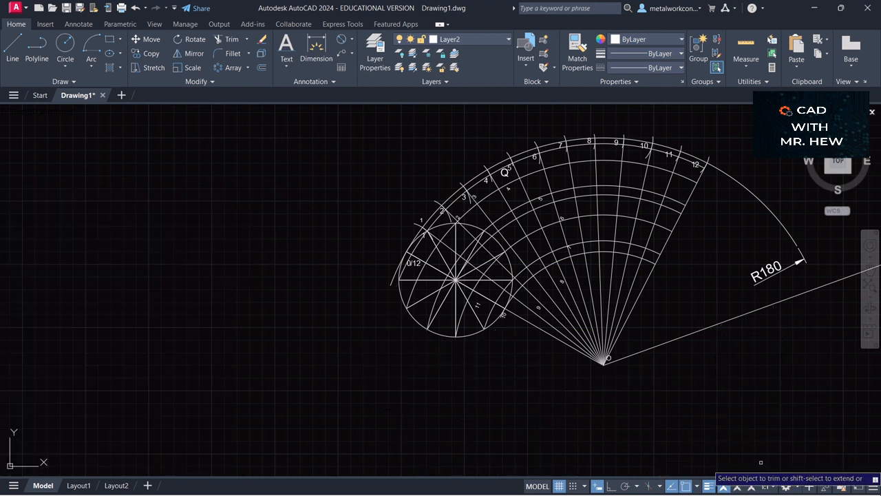
Reposition labels 3 and 4 at their rolling-circle division points and delete the misplaced labels 5 to 11.
scroll(799, 348, up, 2)
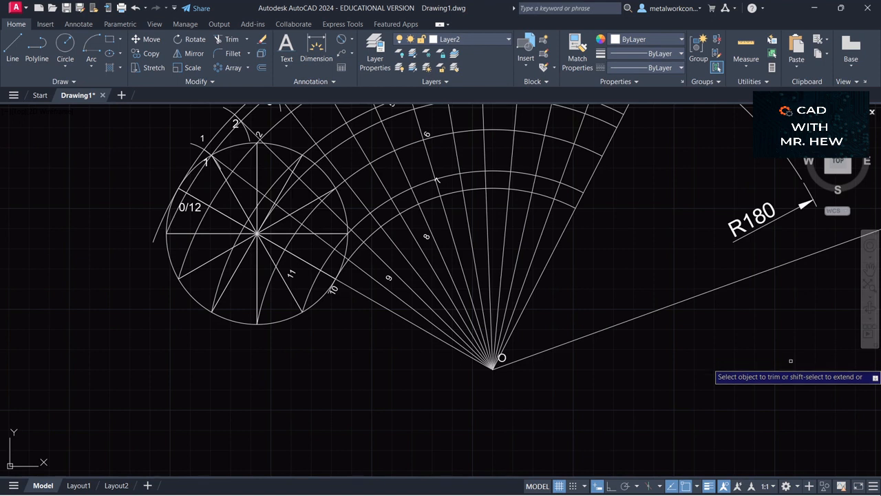
click(870, 270)
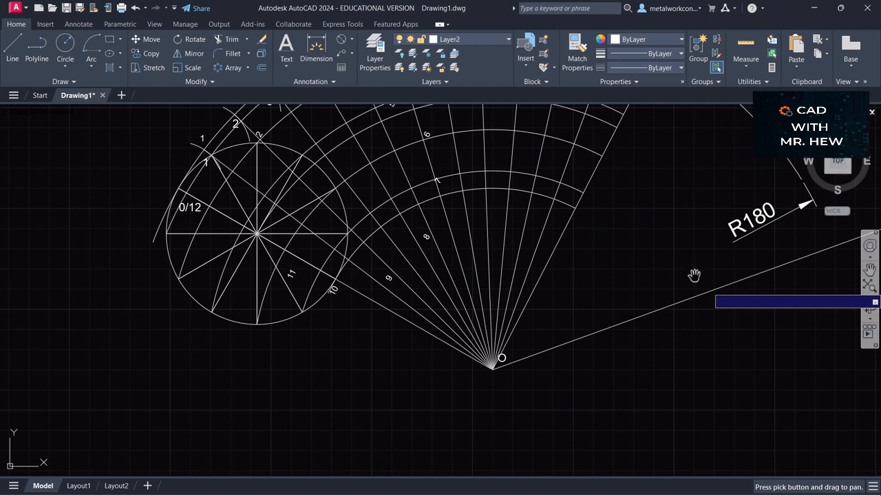
drag(793, 272, 878, 409)
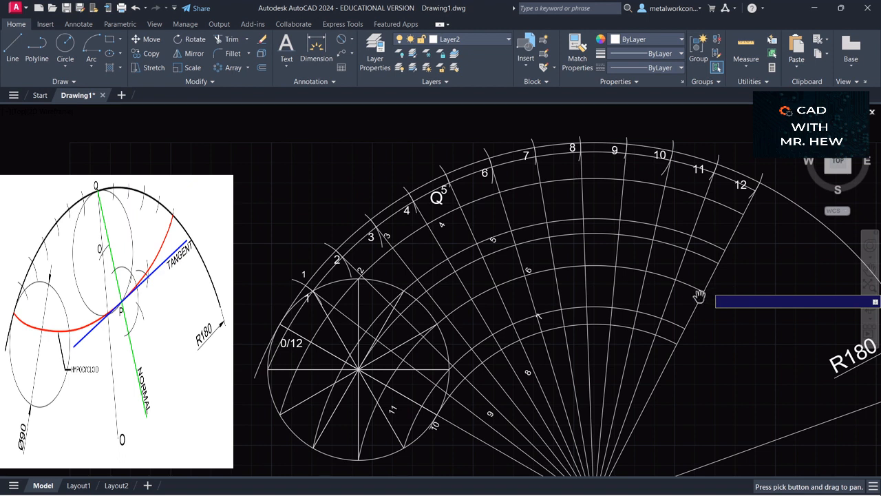
key(Escape)
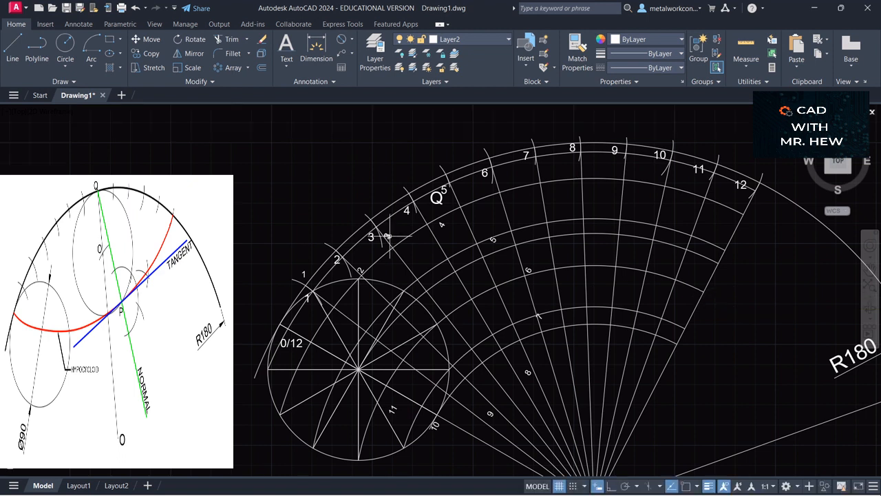
click(388, 237)
key(Escape)
middle_drag(454, 235, 444, 165)
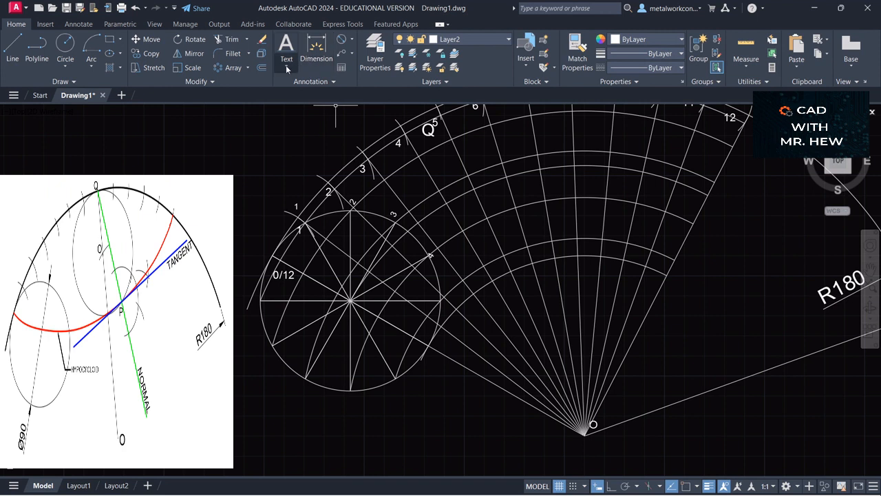
Label the rolling circle's rightmost and next lower division points 5 and 6 with single-line text 3 units high.
click(286, 65)
click(296, 108)
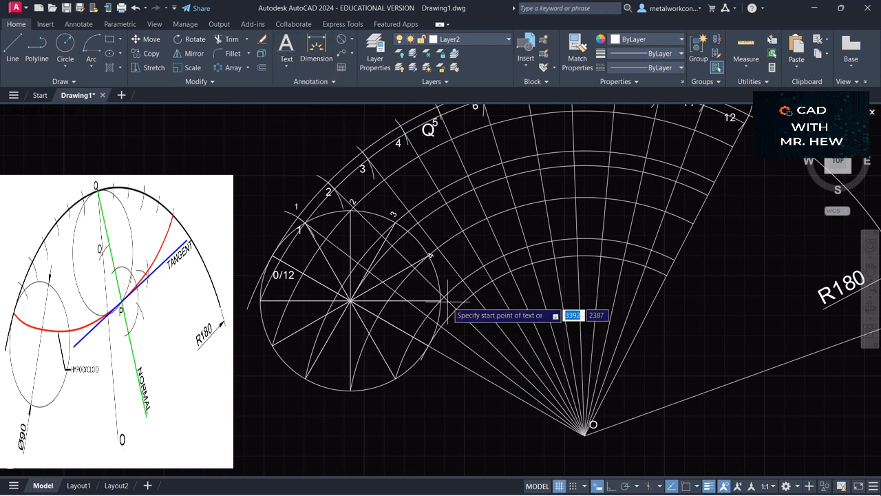
click(447, 301)
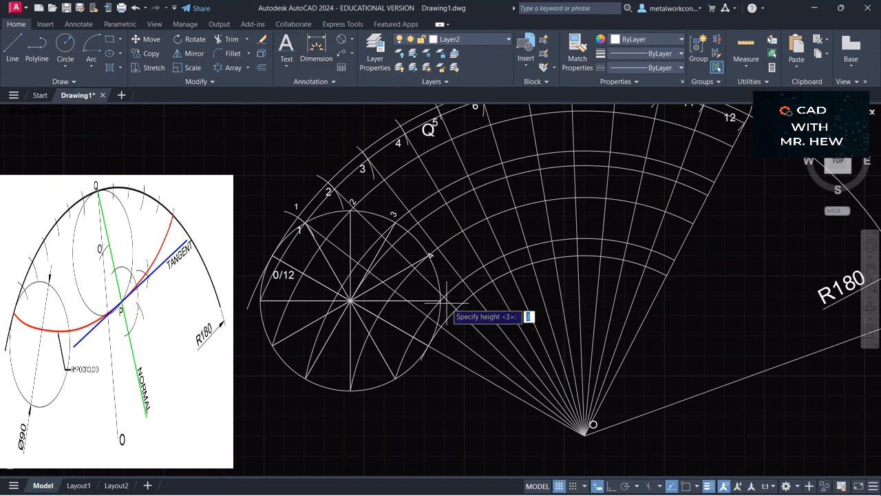
key(Return)
key(Return)
text(5)
click(434, 348)
text(6)
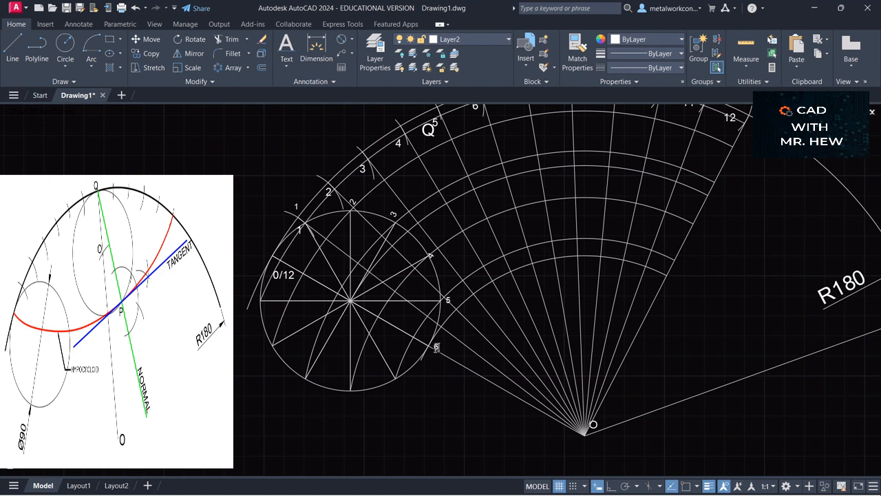
Label the rolling circle's remaining division points 7, 8, 9, 10 and 11 clockwise around its outside.
click(398, 385)
text(7)
click(355, 399)
text(8)
click(303, 386)
text(9)
click(261, 351)
text(10)
click(244, 300)
text(11)
click(301, 384)
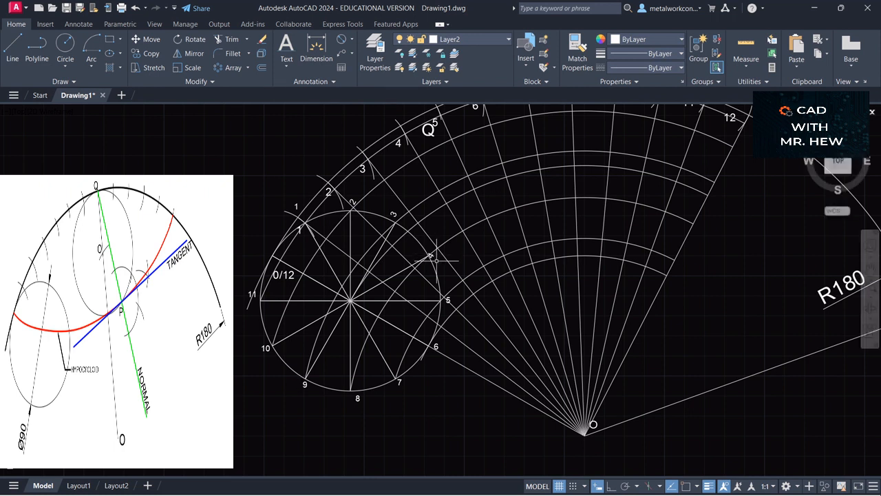
Move label 4 closer to its division point on the rolling circle.
click(146, 39)
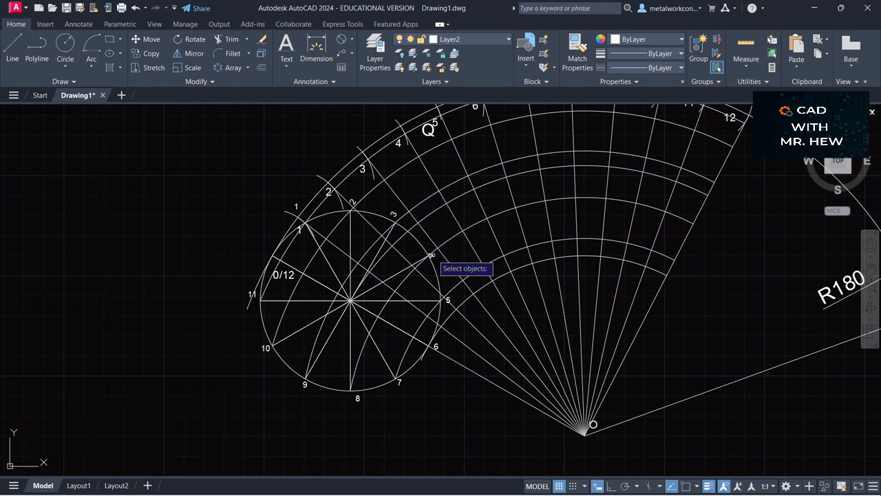
click(432, 255)
right_click(433, 255)
click(433, 255)
click(437, 254)
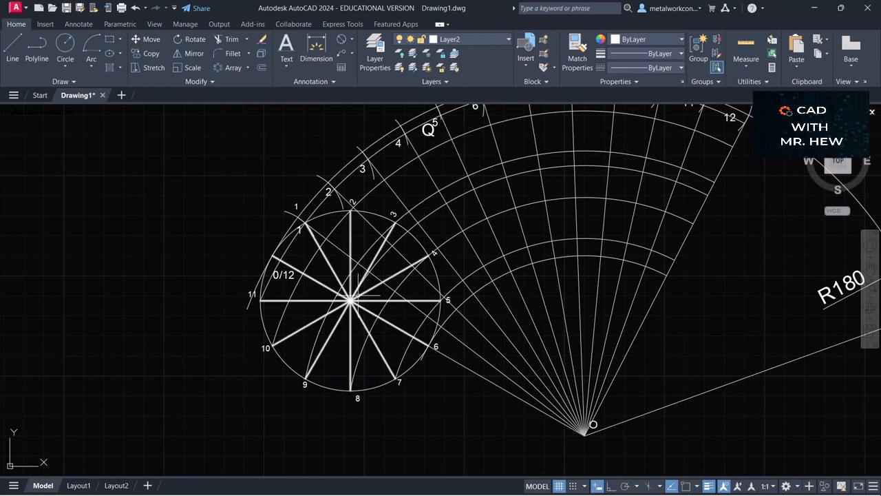
Draw a centre-start-end arc centred where radial line 1 meets the centre arc, cutting the concentric arc through points 1 and 11.
click(93, 67)
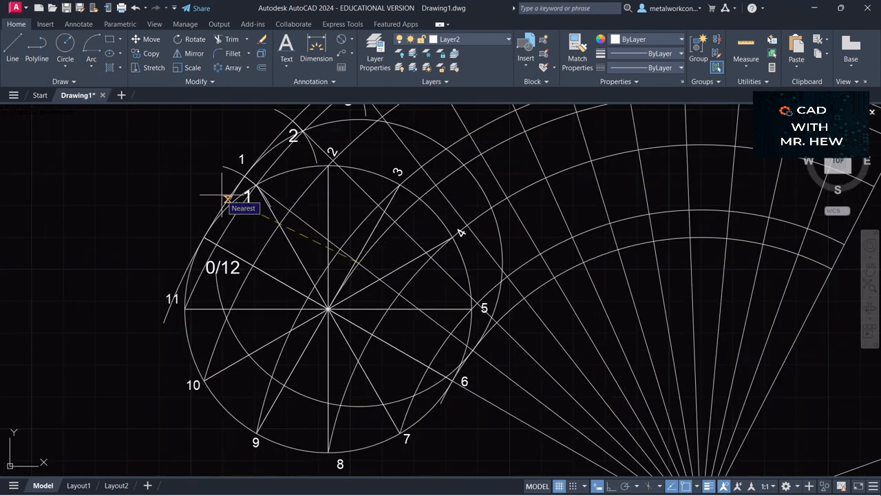
click(90, 66)
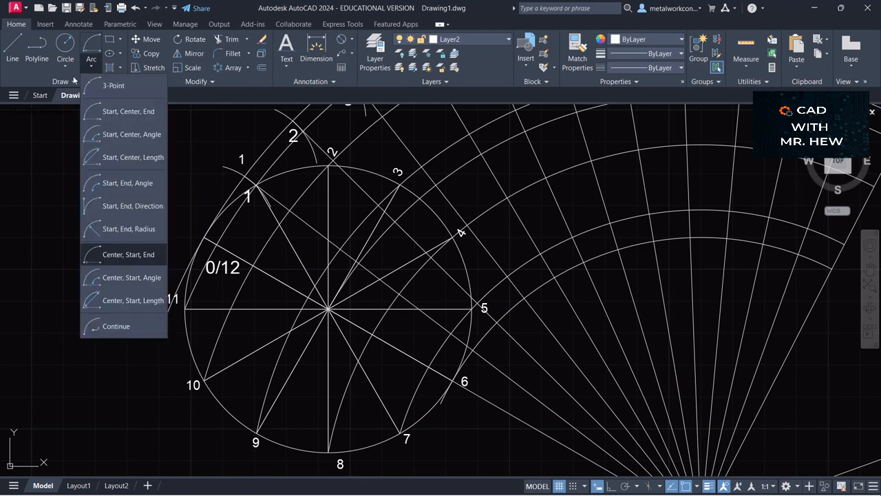
click(116, 258)
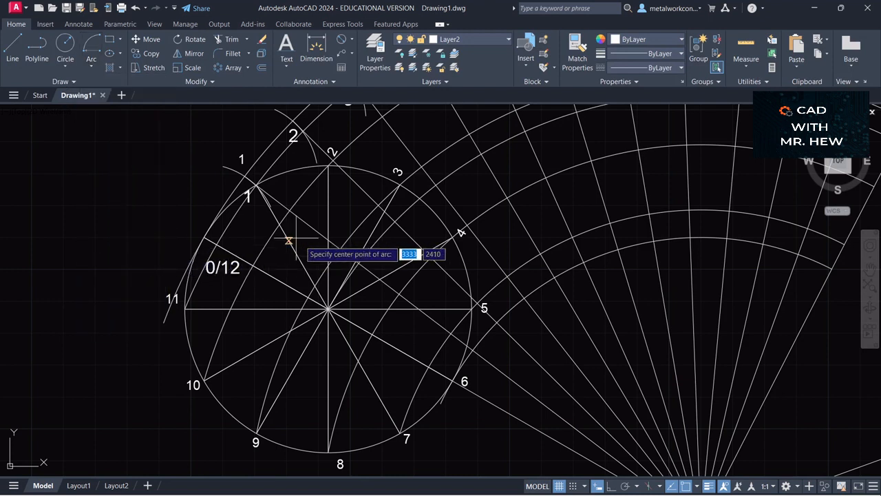
click(356, 262)
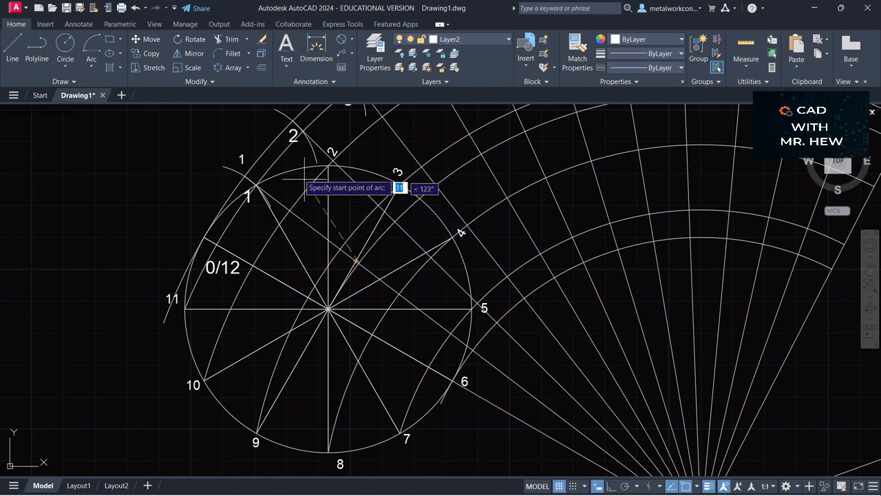
click(252, 141)
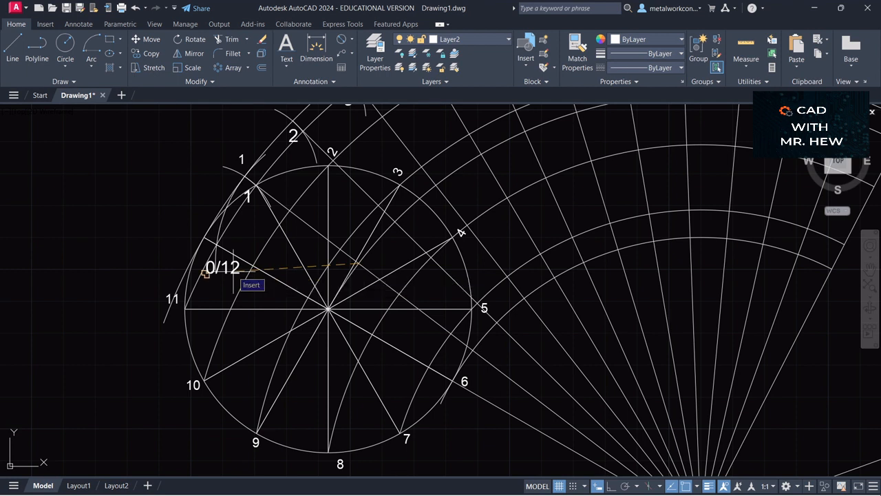
click(205, 274)
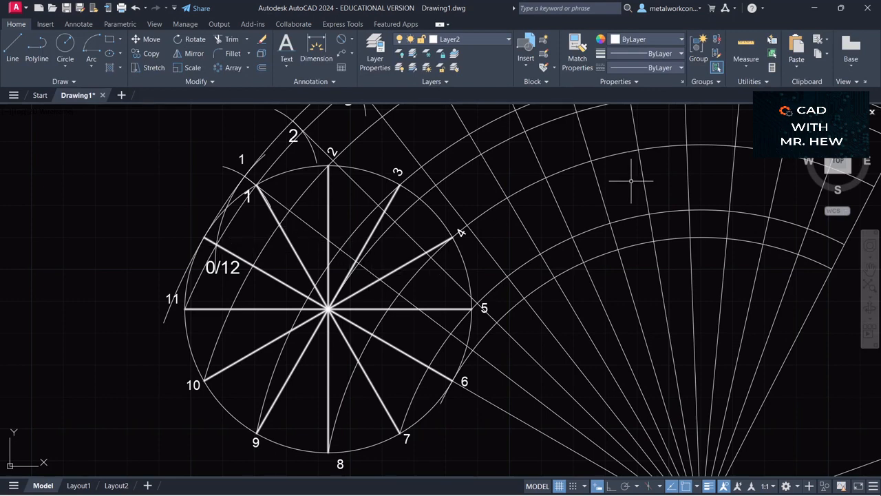
Label the rolling circle's centre O1 with single-line text 3 units high.
scroll(746, 184, down, 2)
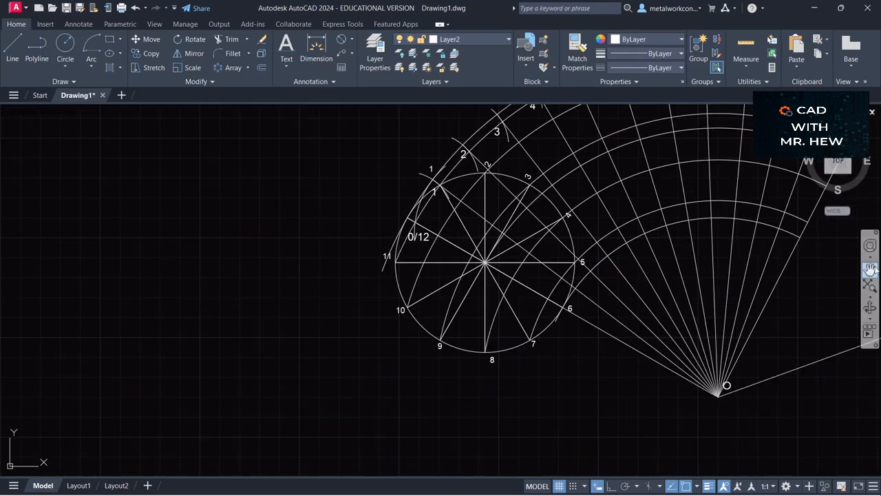
click(871, 269)
drag(741, 222, 718, 329)
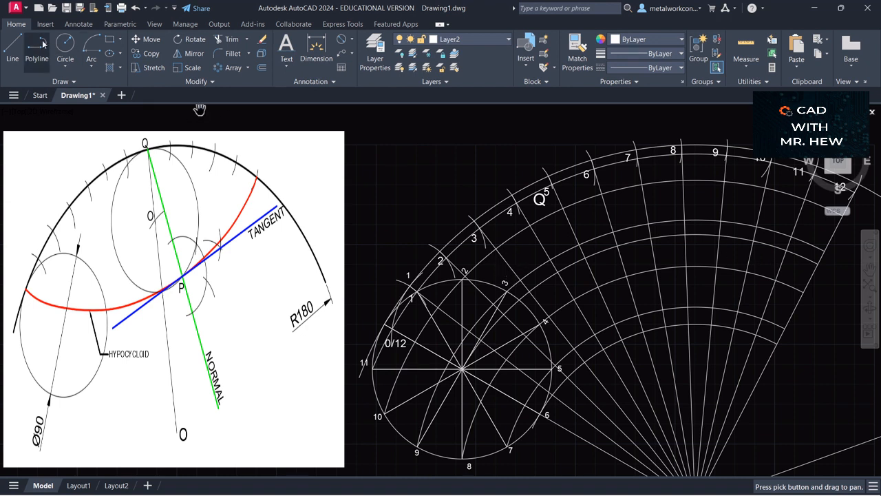
key(Escape)
click(287, 67)
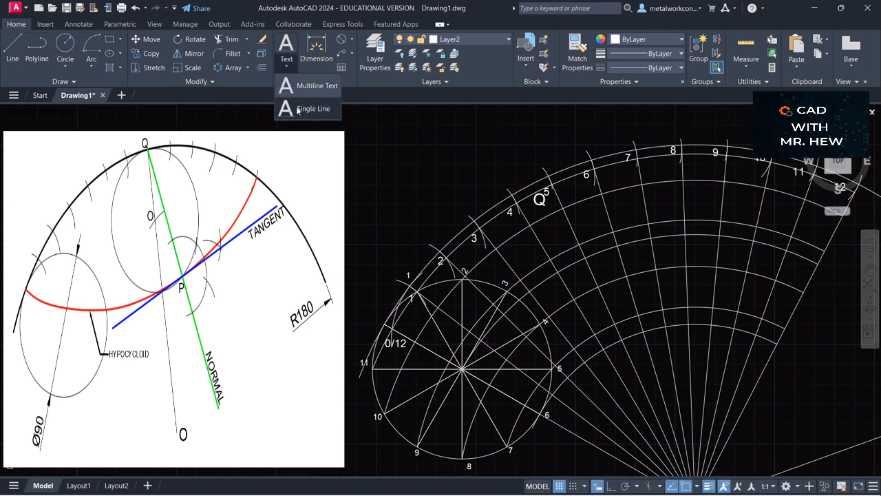
click(303, 109)
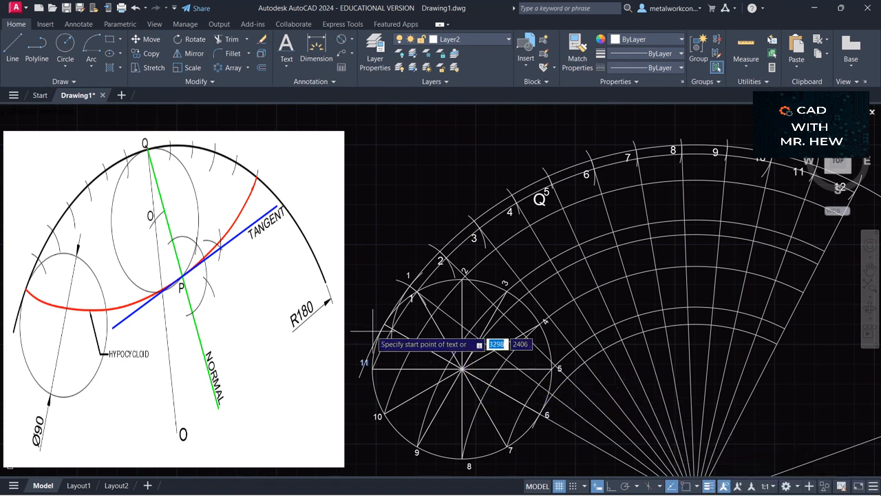
click(462, 369)
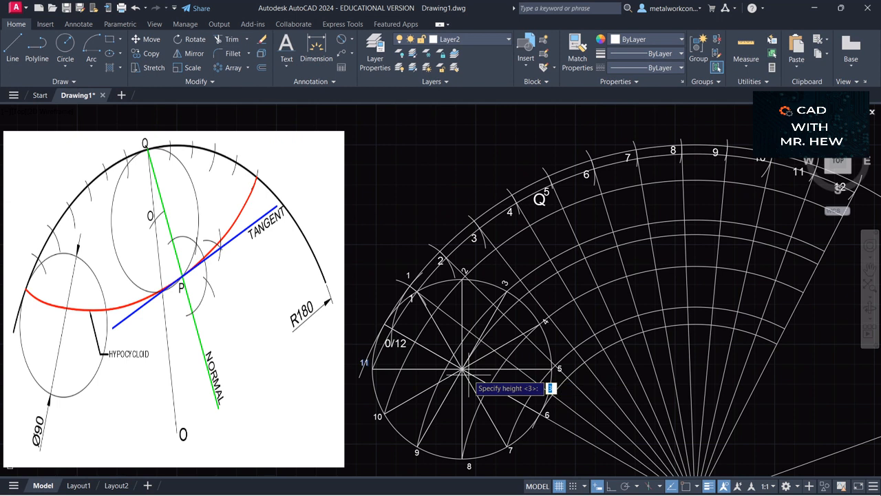
text(O)
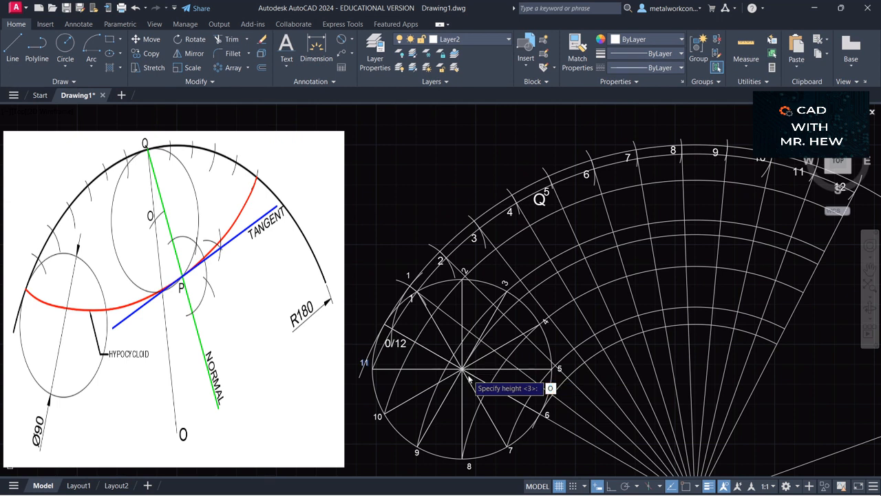
key(BackSpace)
key(Return)
key(Return)
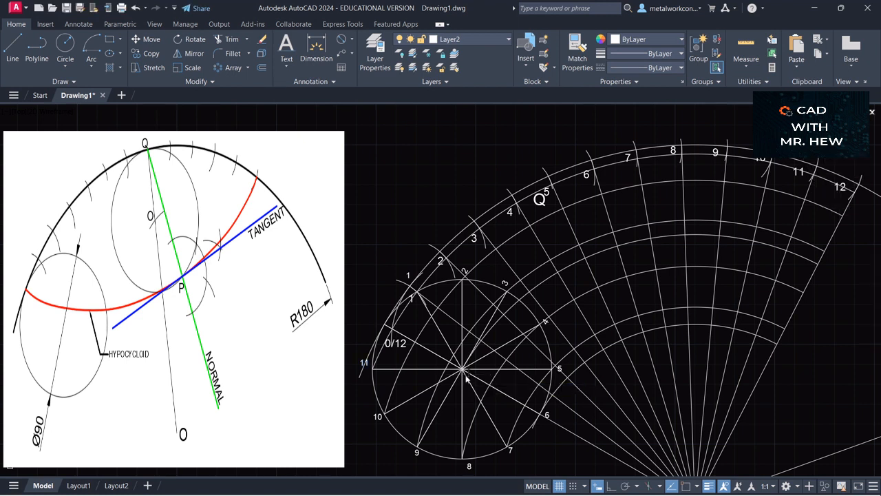
text(O1)
Label the centre arc's first six intersections with the radial lines O1, O2, O3, O4, O5 and O6.
click(487, 343)
text(P)
text(1)
text(O2)
click(537, 295)
text(O3)
click(563, 277)
click(593, 265)
click(627, 259)
text(O6)
Continue the centre arc's intersection labels with O7, O8 and O9 on radial lines 7 to 9.
click(657, 249)
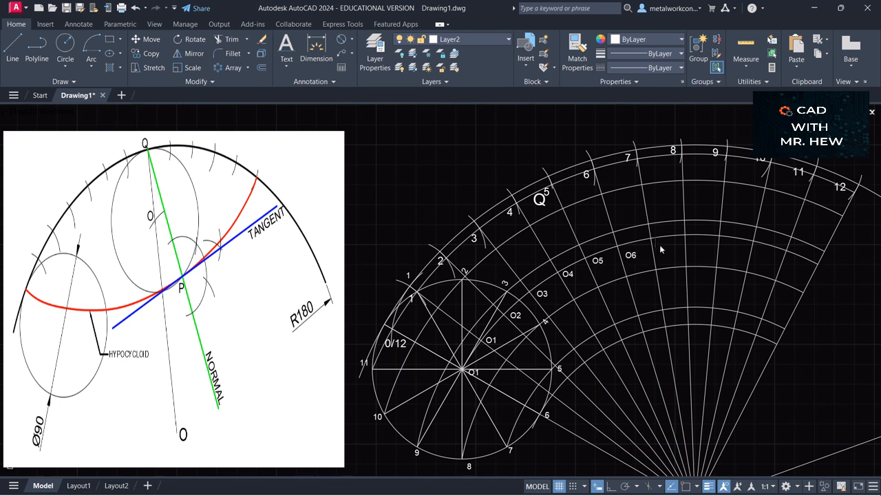
text(O7)
click(687, 240)
text(O8)
click(717, 244)
text(O9)
Label the centre arc's last three radial-line intersections O10, O11 and O12.
click(755, 251)
text(O1)
key(BackSpace)
key(BackSpace)
text(O10)
click(785, 259)
text(O11)
click(815, 275)
text(O12)
Change the label at the rolling circle's centre to O and finish the text entry.
click(813, 310)
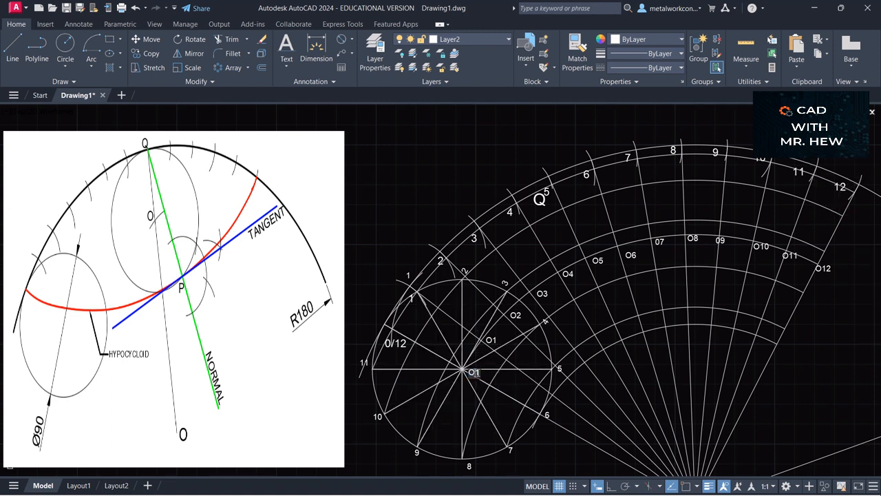
key(BackSpace)
click(559, 432)
key(Escape)
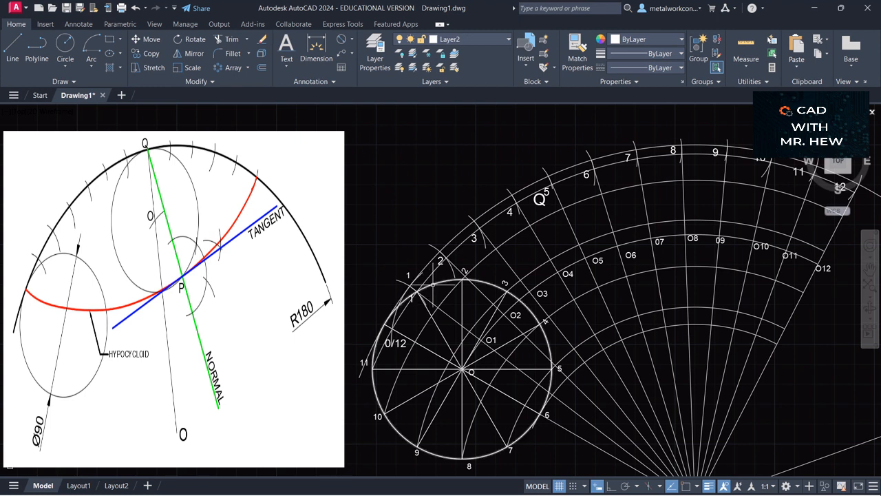
click(418, 292)
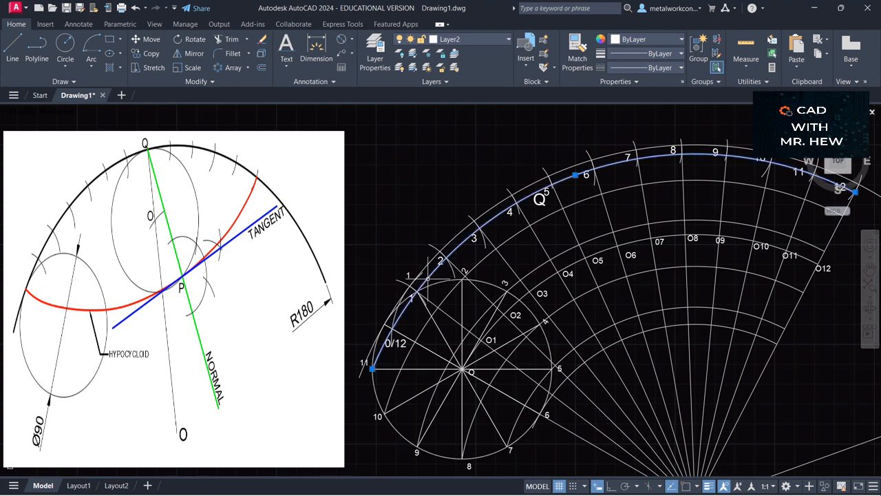
click(395, 318)
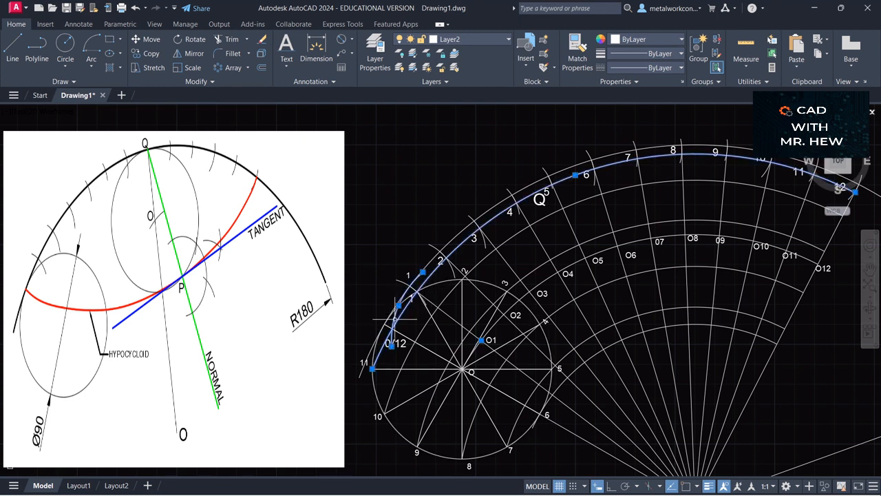
key(Escape)
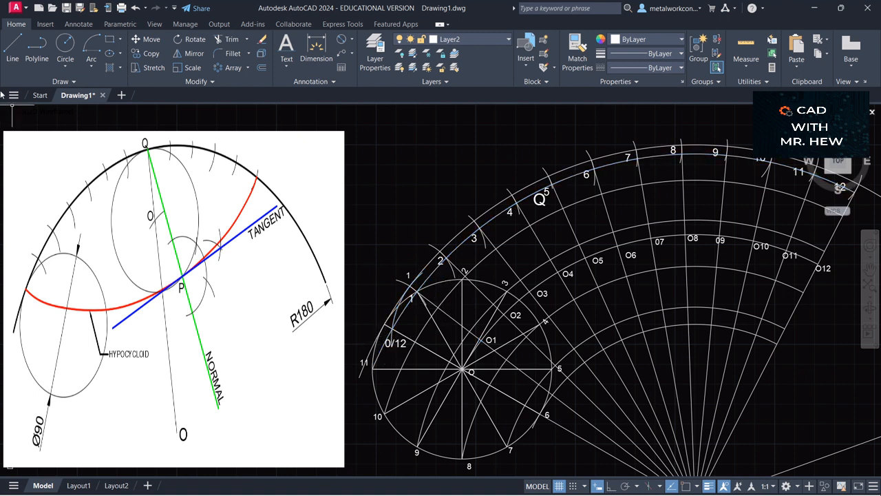
With object snap on, draw a short arc of radius 45 centred on O2, cutting the concentric arc through points 2 and 10.
click(91, 67)
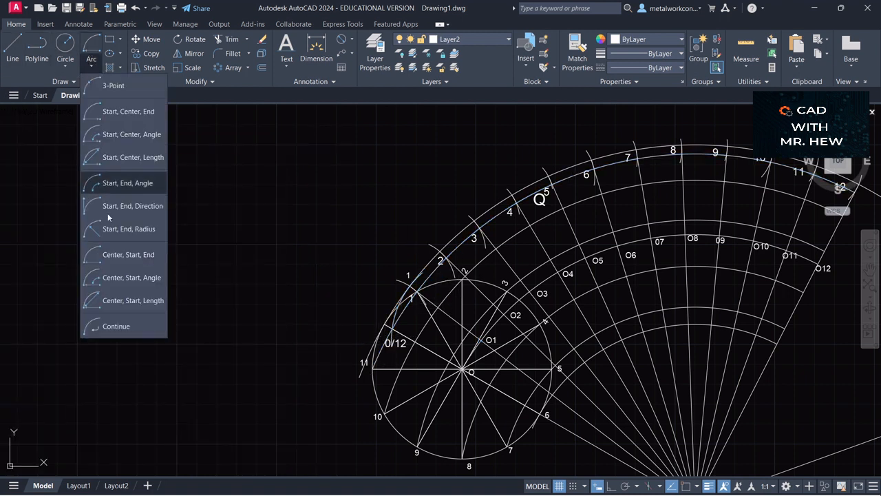
click(134, 254)
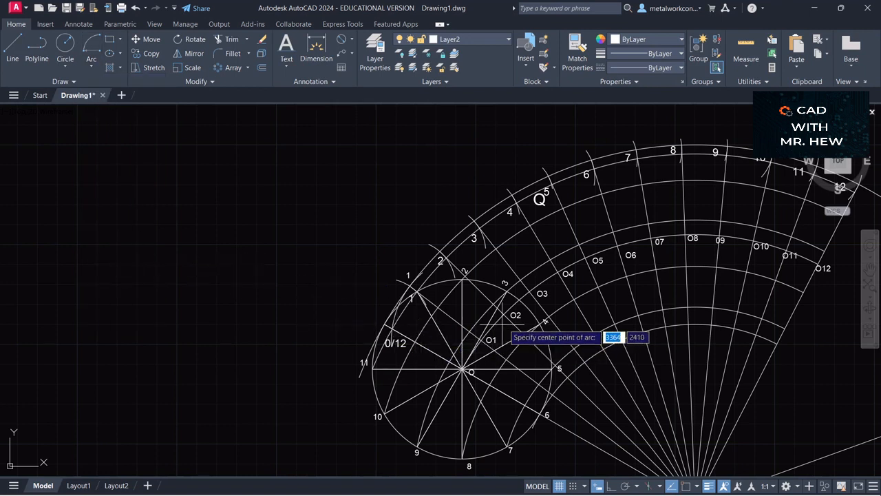
click(686, 486)
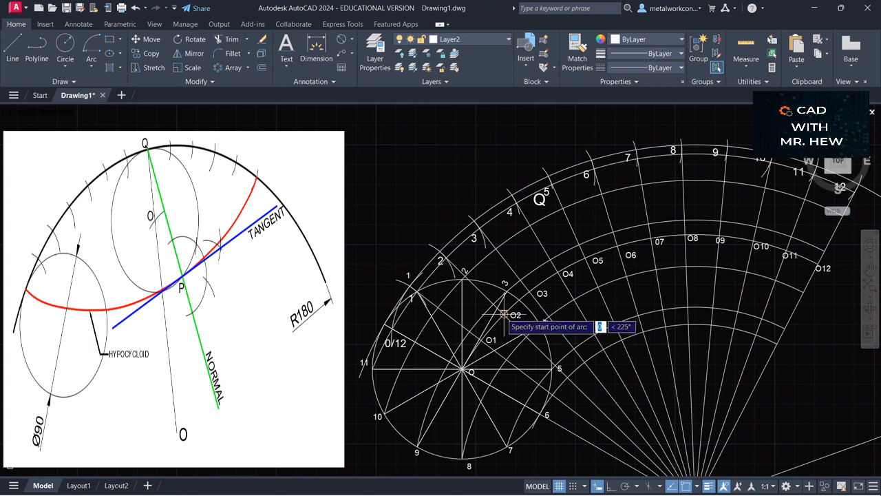
click(508, 314)
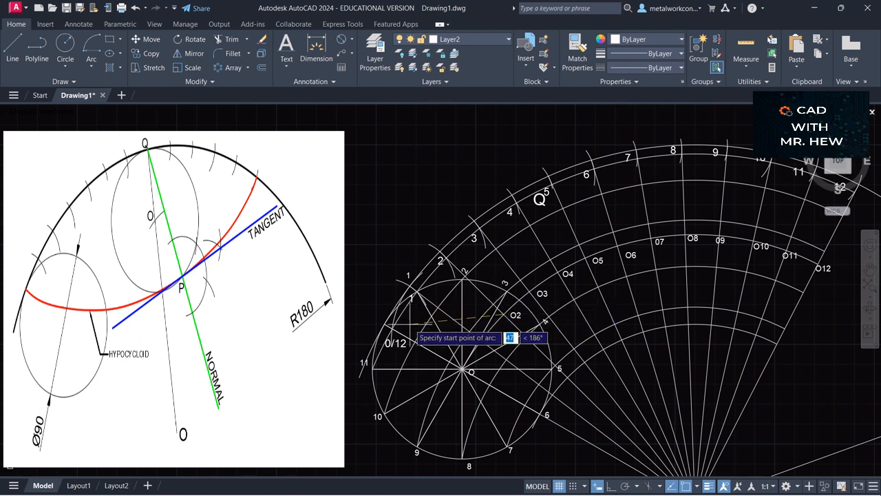
text(45)
key(Return)
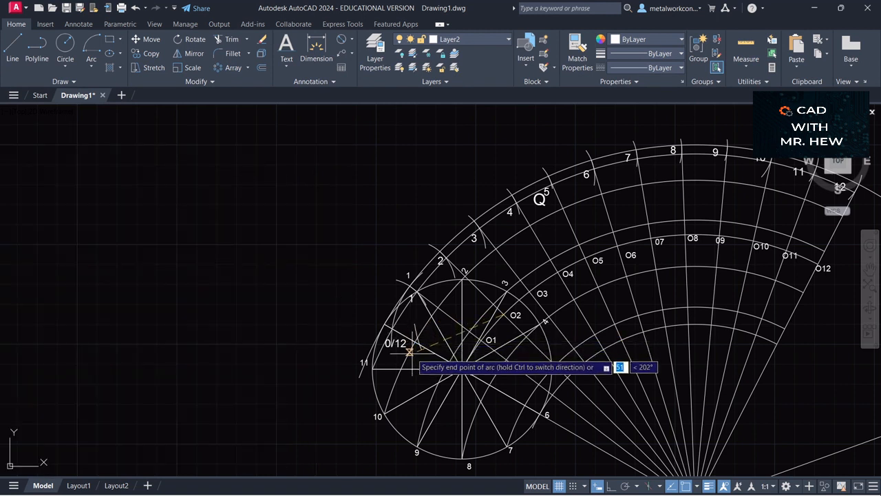
click(410, 338)
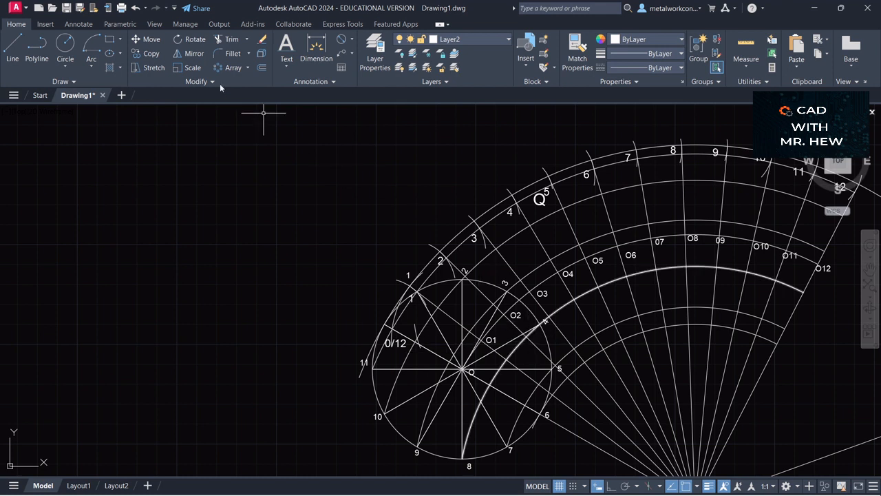
Draw a short arc of radius 45 centred on O3, cutting the concentric arc through points 3 and 9.
click(92, 65)
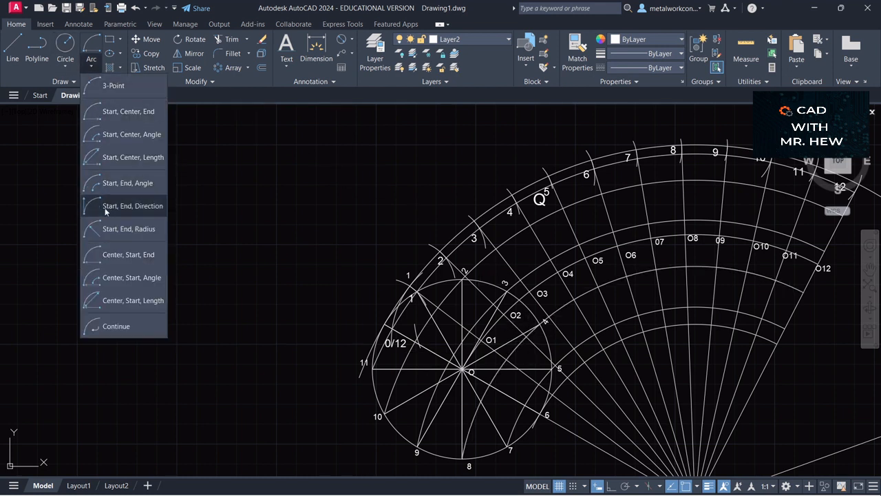
click(124, 254)
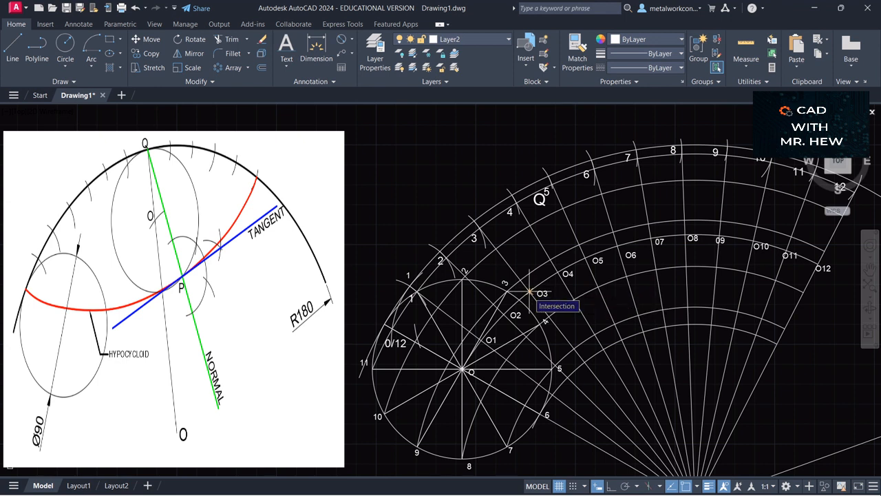
click(529, 292)
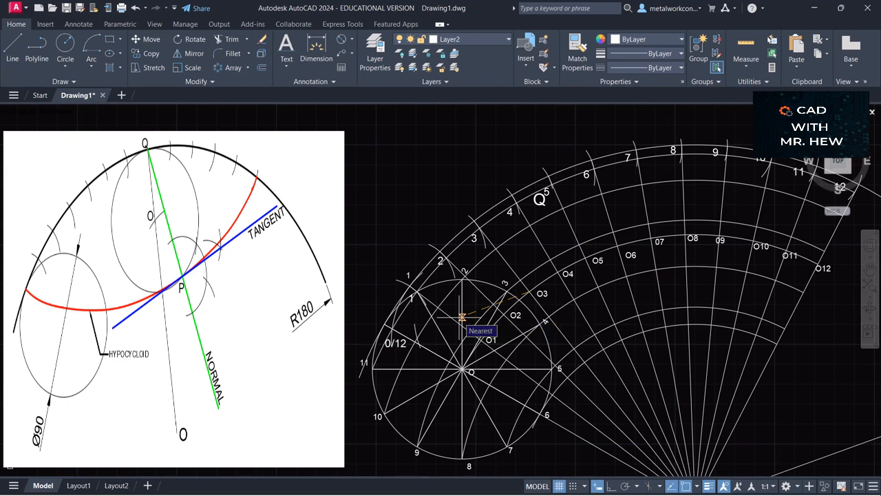
text(45)
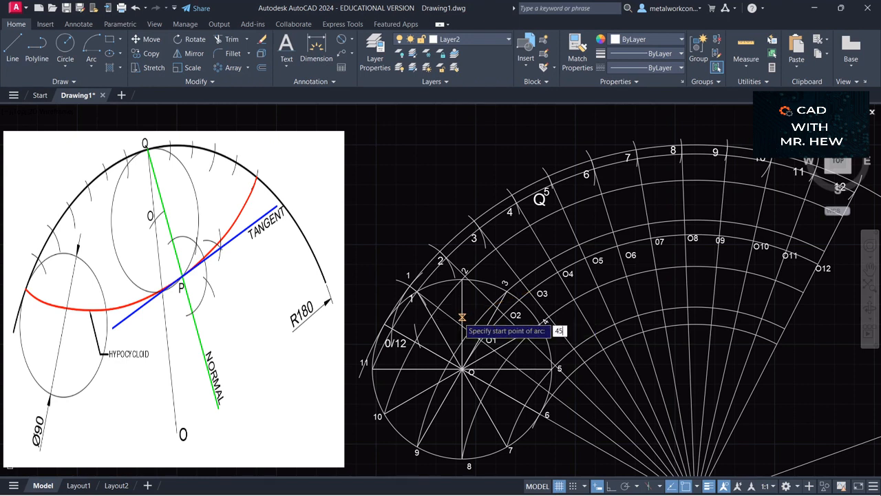
key(Return)
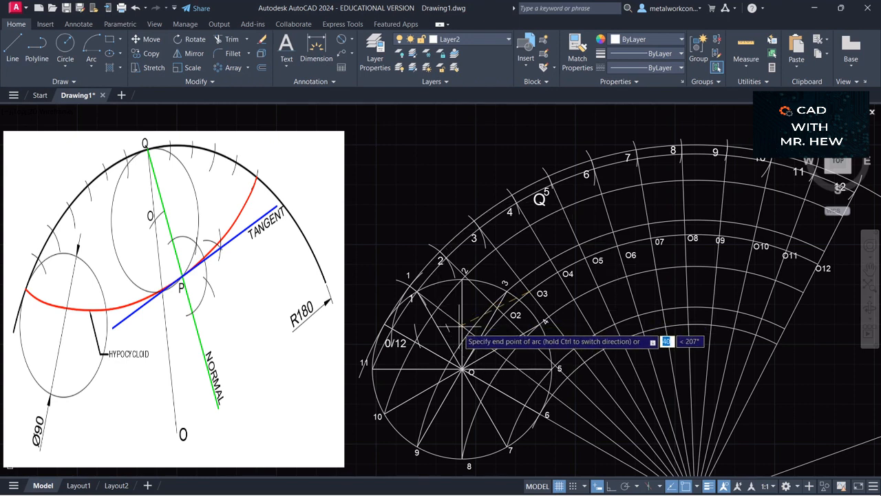
click(459, 356)
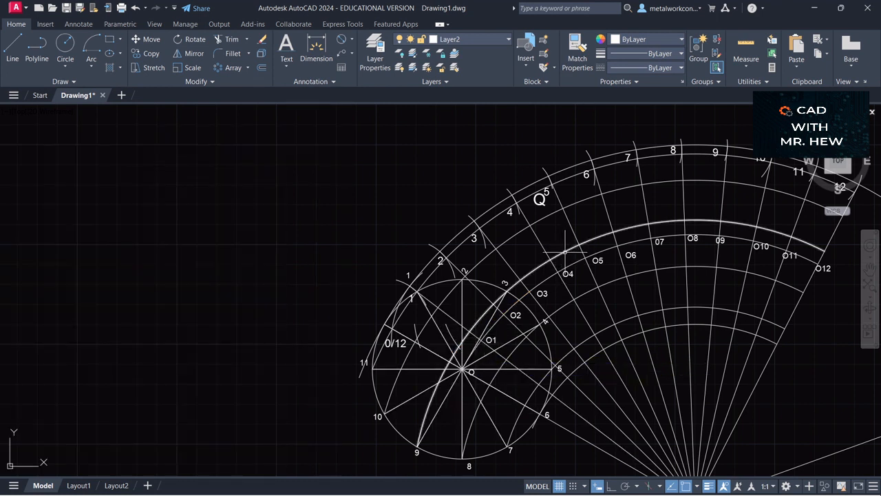
Draw a short arc of radius 45 centred on O4, cutting the concentric arc through points 4 and 8.
click(92, 69)
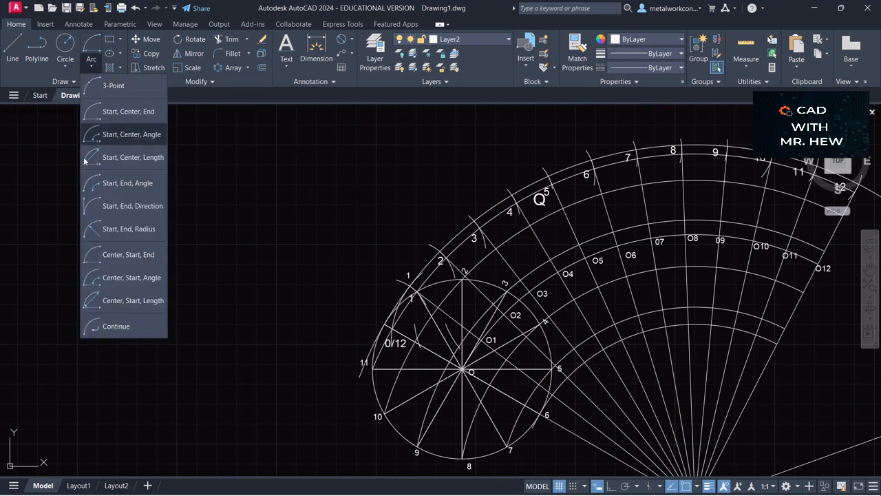
click(107, 261)
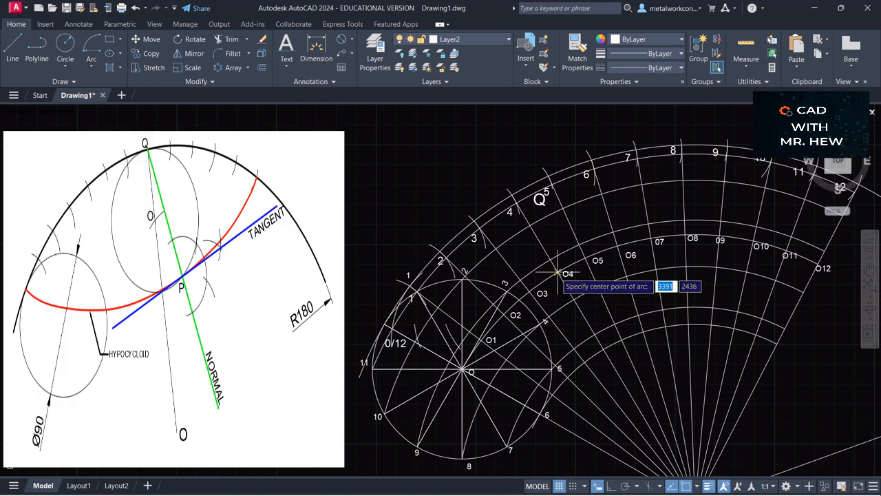
click(558, 273)
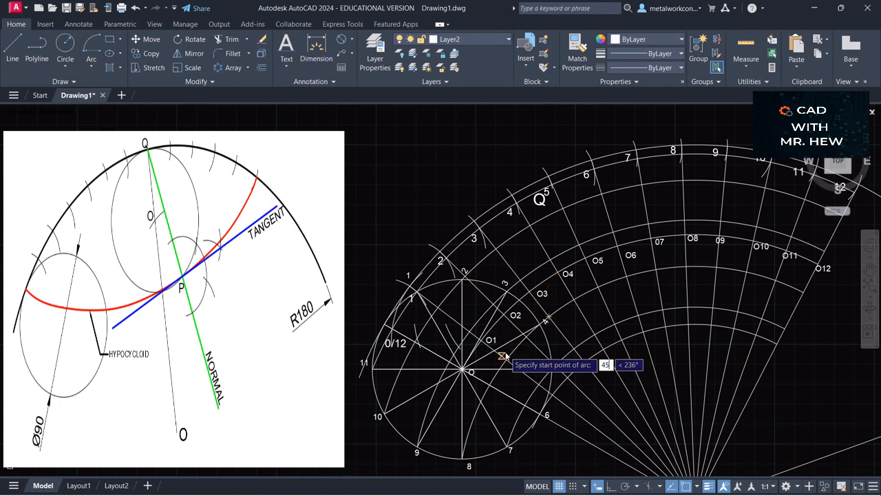
click(504, 356)
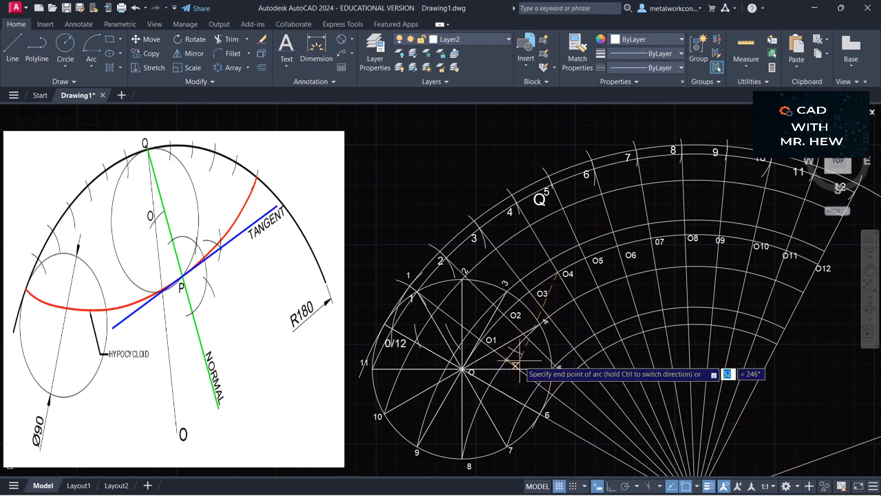
key(Escape)
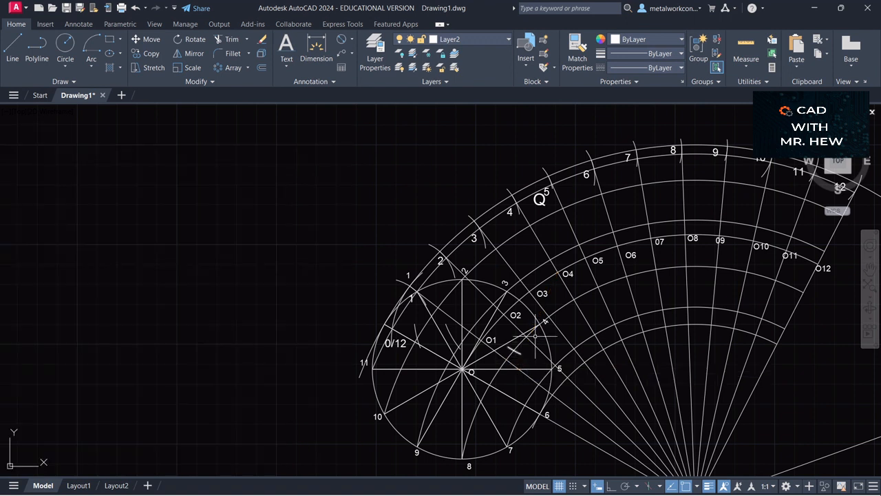
Draw a short arc of radius 45 centred on O5, cutting the concentric arc through points 5 and 7.
click(91, 67)
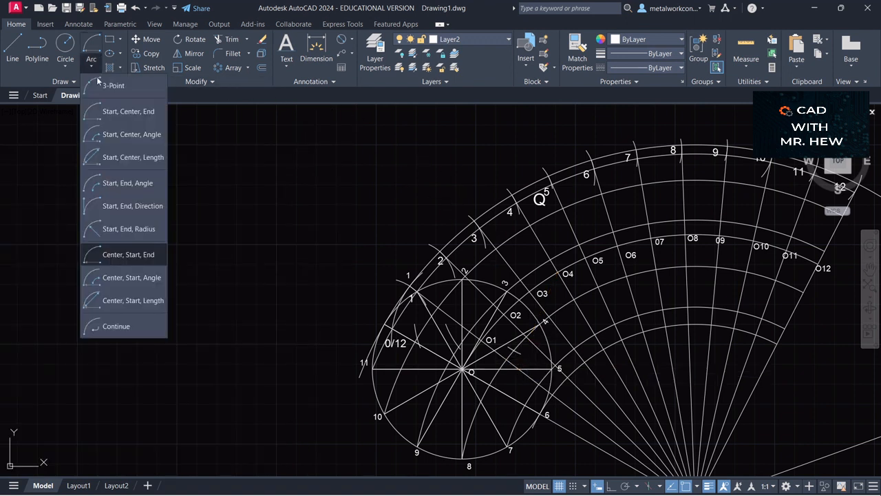
click(115, 257)
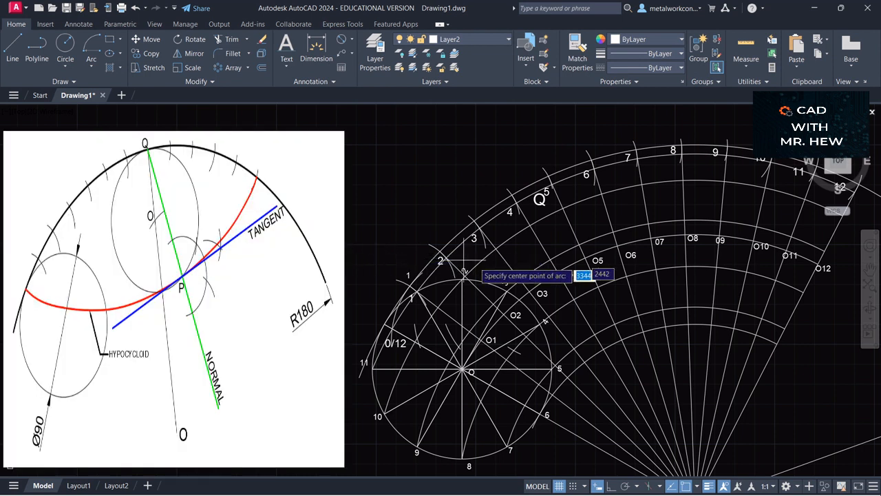
click(563, 275)
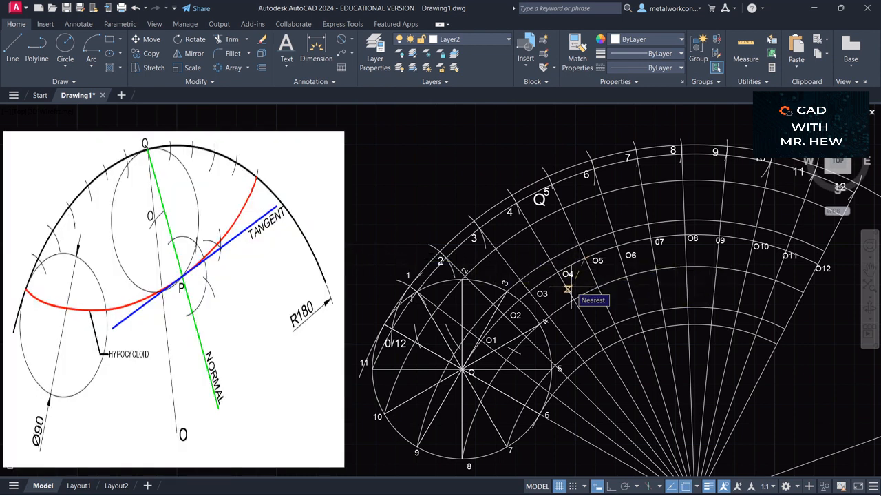
click(542, 353)
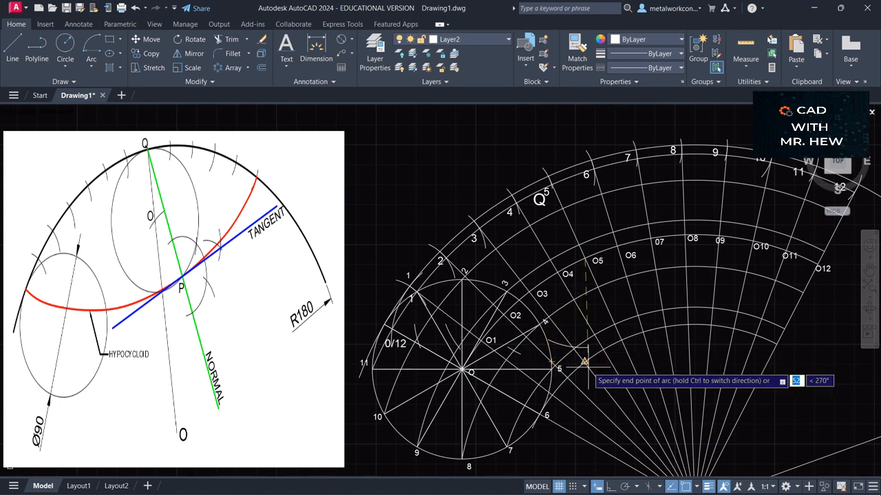
click(585, 361)
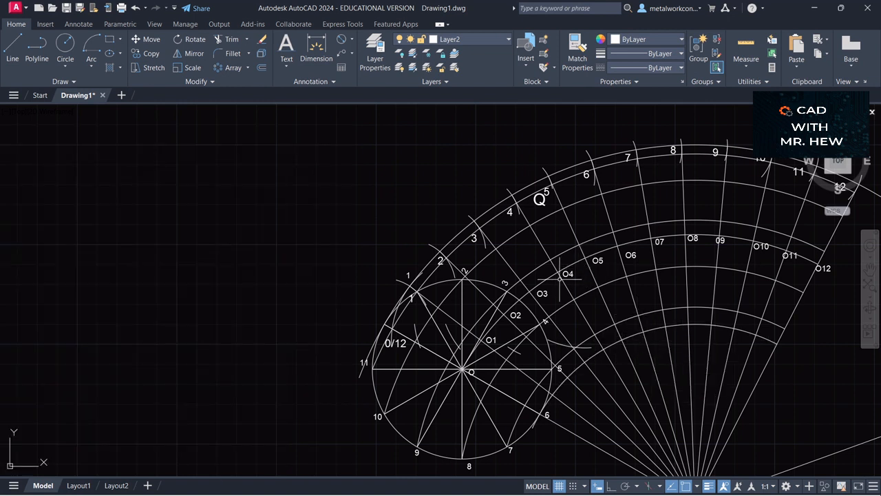
Draw a short arc of radius 45 centred on O7, cutting the concentric arc through points 5 and 7.
click(93, 65)
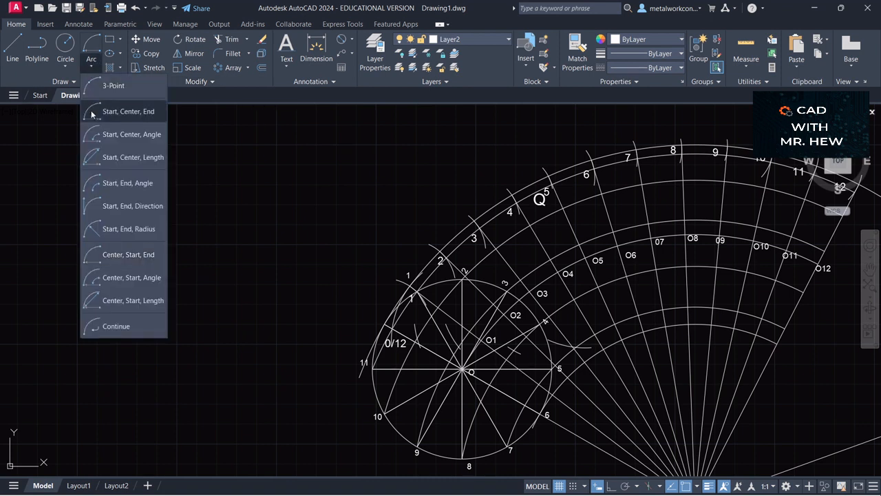
click(106, 254)
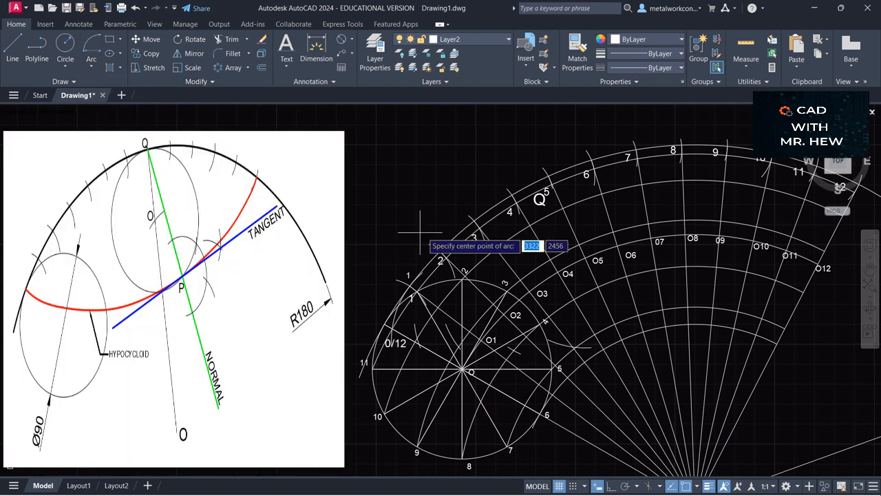
click(655, 239)
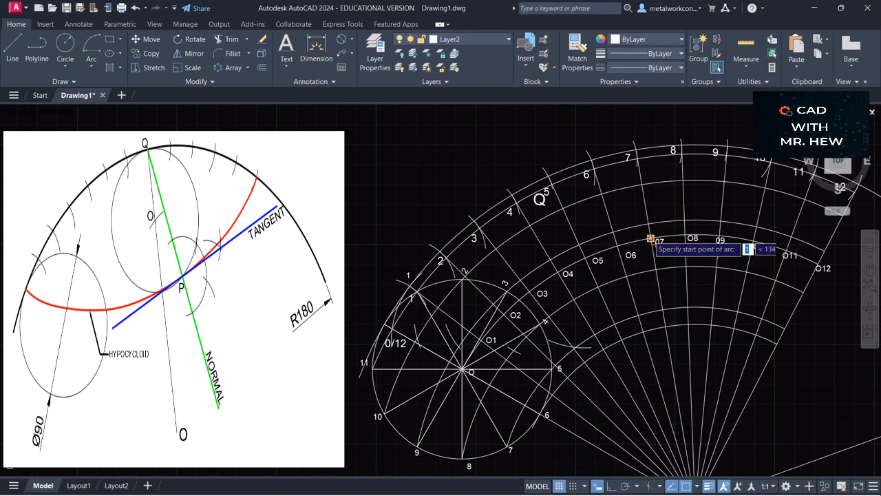
click(698, 314)
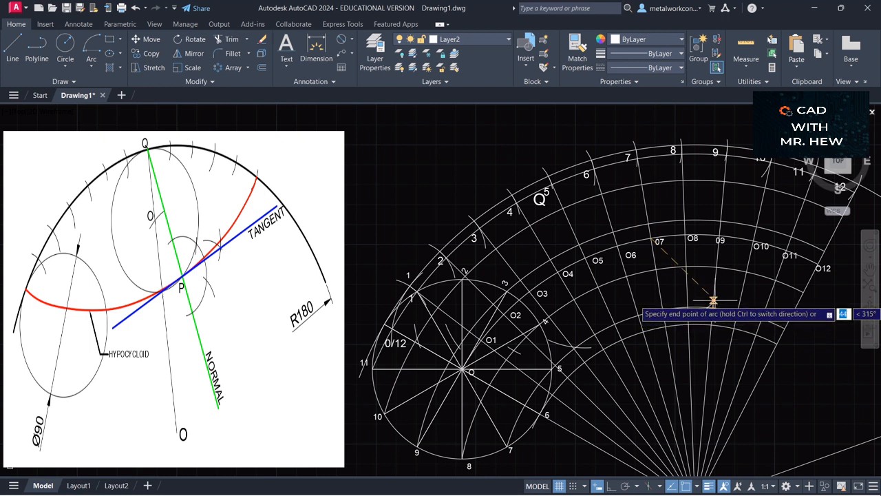
click(713, 304)
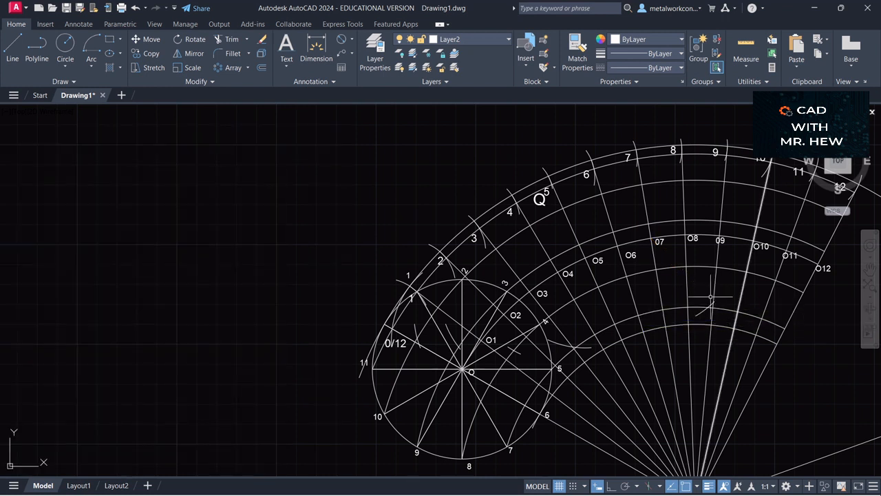
Draw a short arc of radius 45 centred on O8, cutting the concentric arc through points 4 and 8.
click(91, 64)
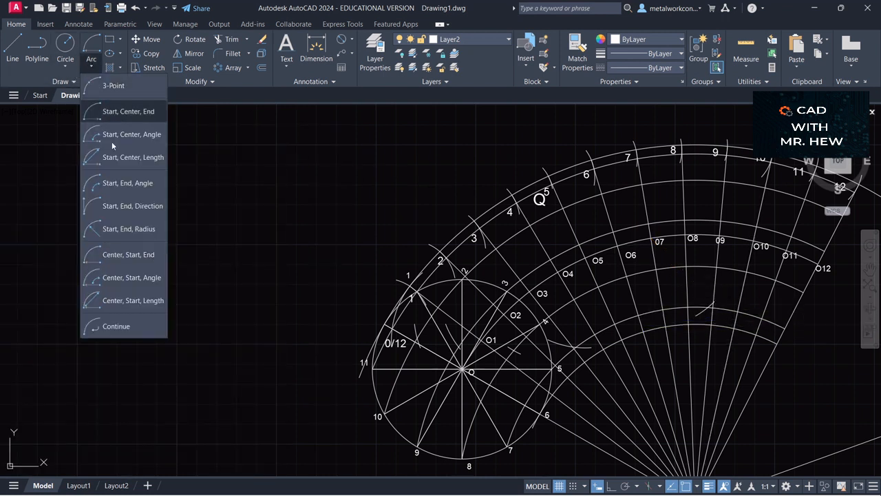
click(129, 261)
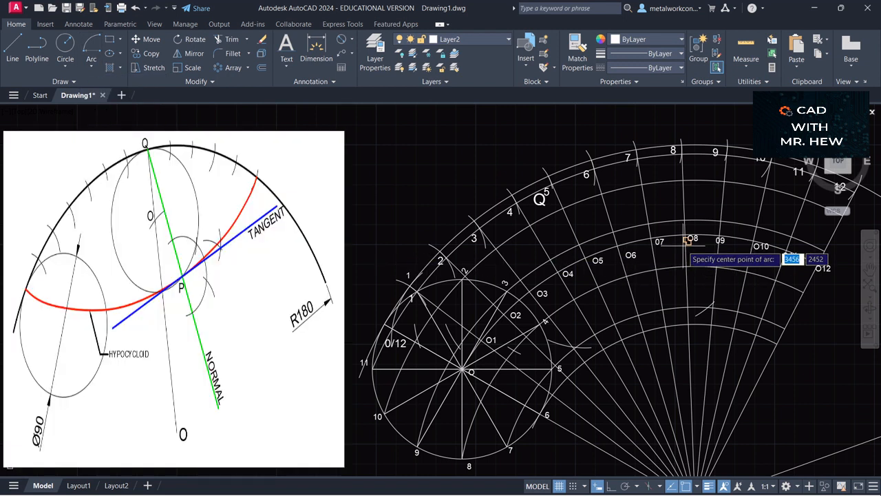
click(687, 237)
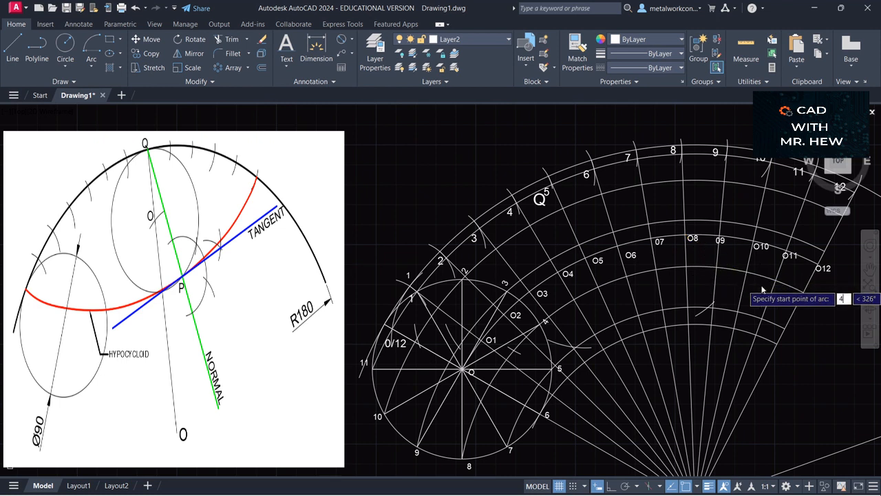
key(Return)
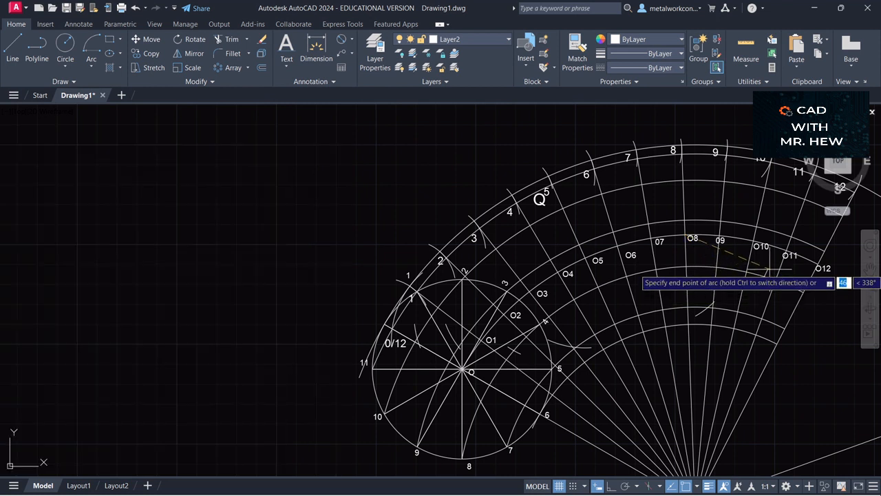
click(770, 268)
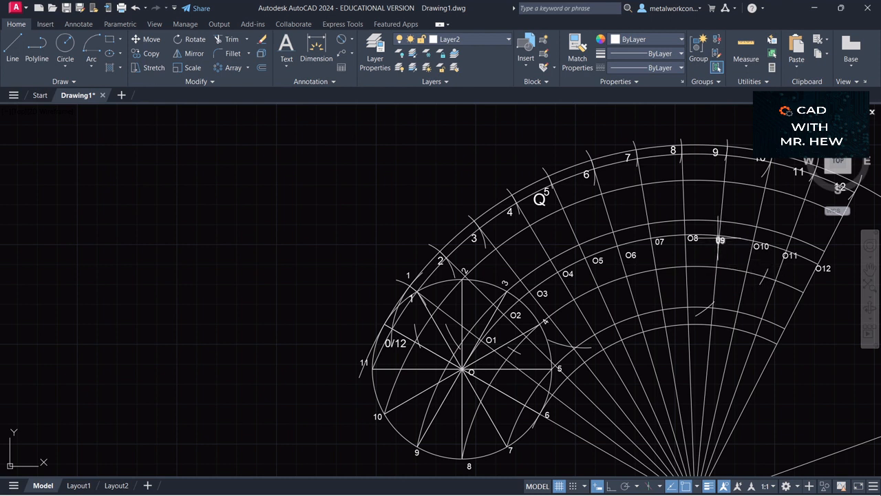
Draw a short arc of radius 45 centred on O9, cutting the concentric arc through points 3 and 9.
click(94, 65)
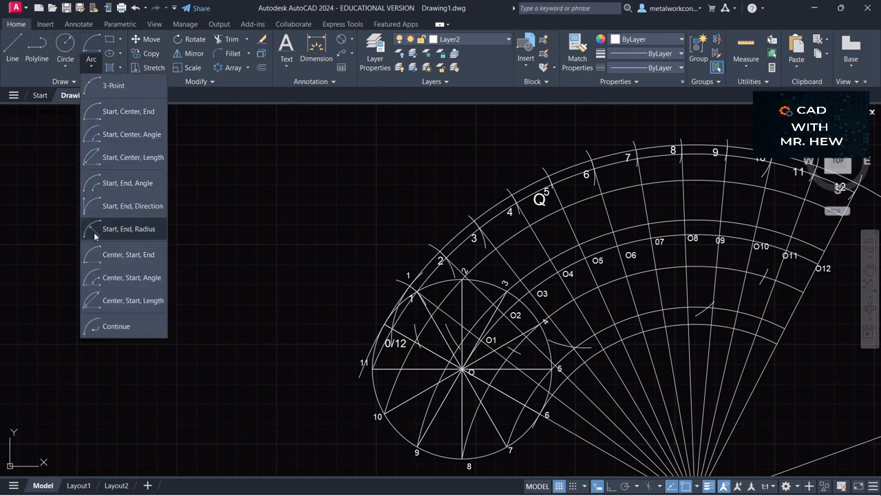
click(117, 254)
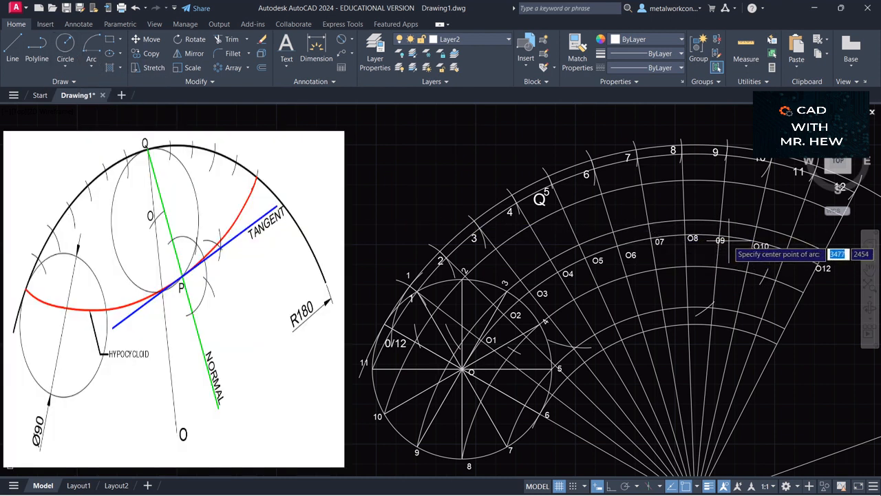
click(720, 236)
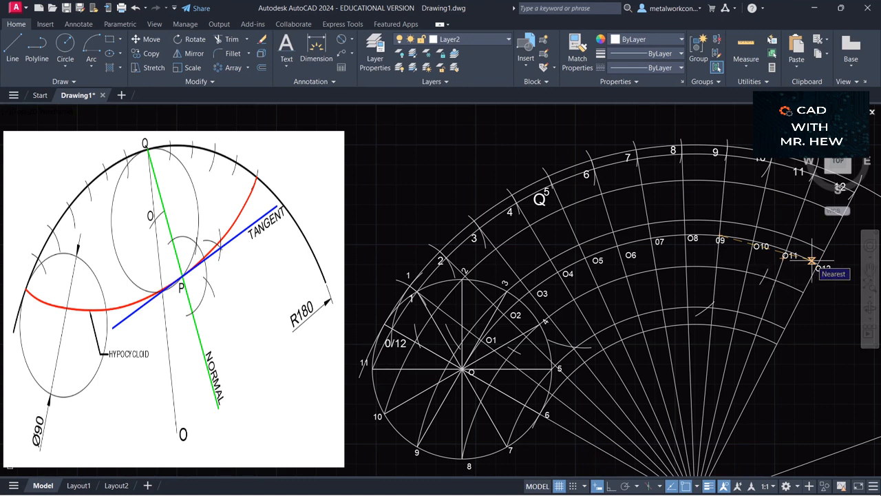
click(812, 261)
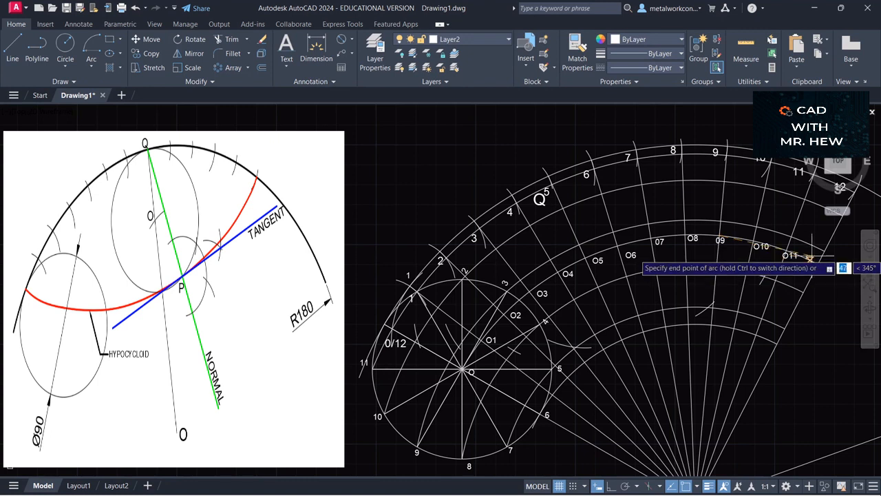
click(814, 230)
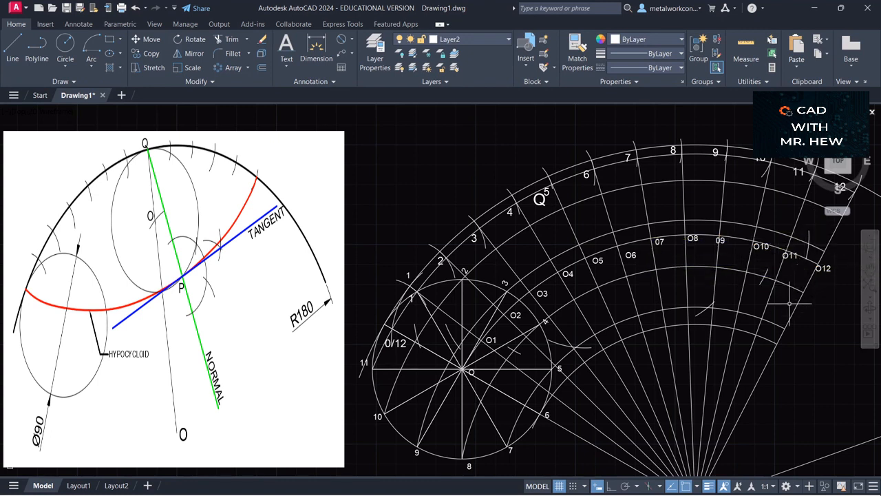
Draw a short arc of radius 45 centred on O10, cutting the concentric arc through points 2 and 10.
click(870, 270)
mouse_move(833, 258)
mouse_down()
mouse_move(755, 249)
mouse_move(758, 262)
mouse_up()
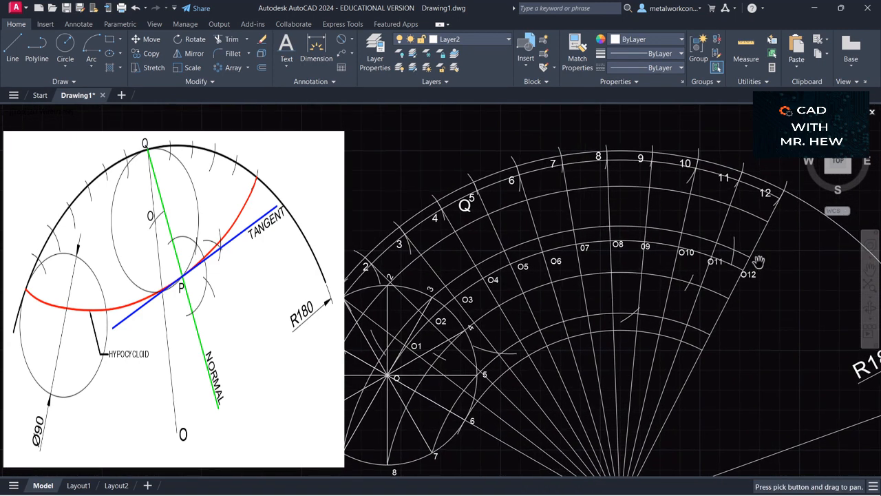
key(Escape)
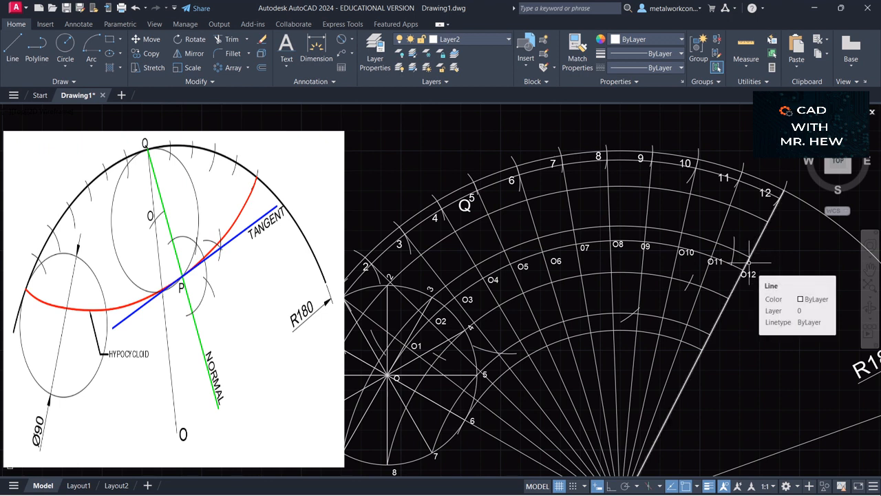
click(761, 218)
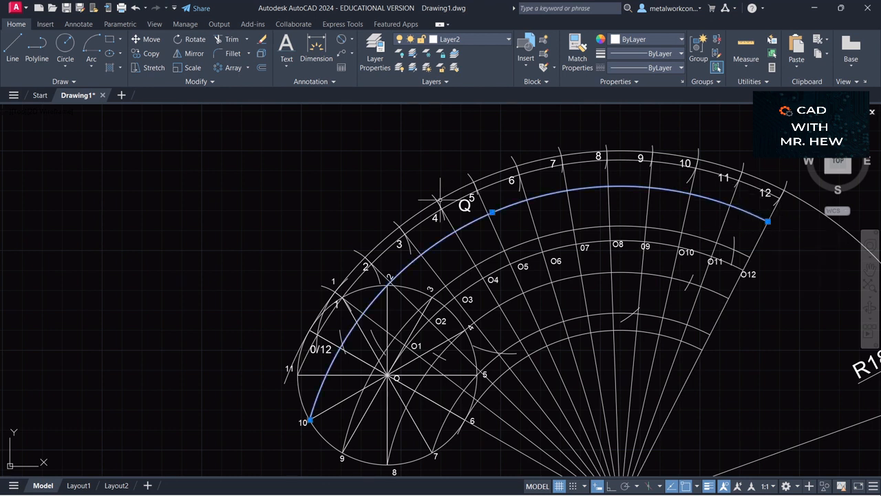
click(91, 67)
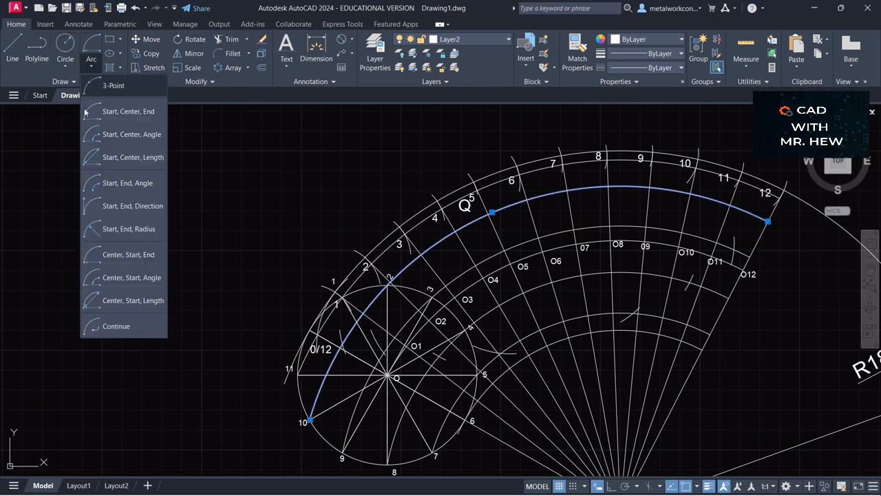
click(109, 261)
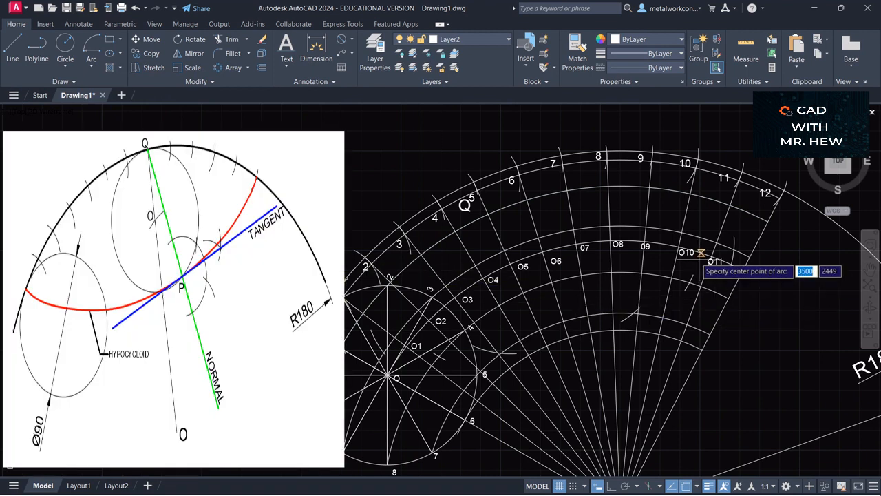
click(679, 247)
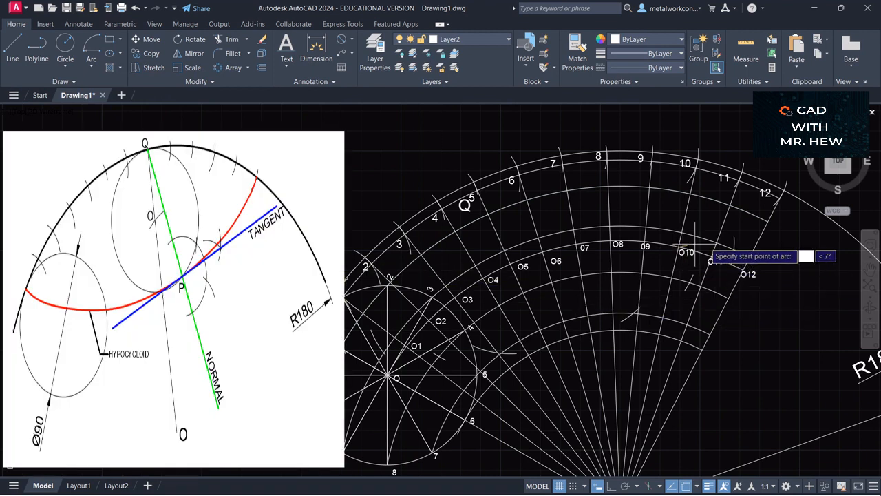
click(762, 234)
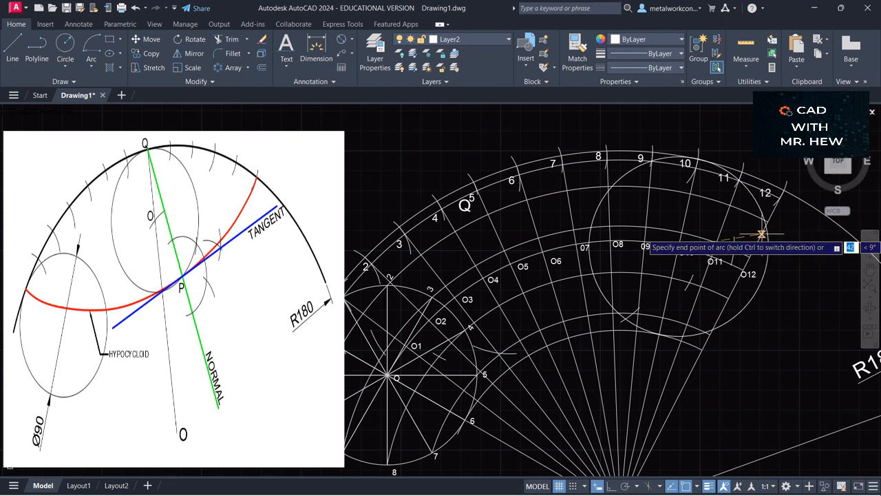
click(763, 208)
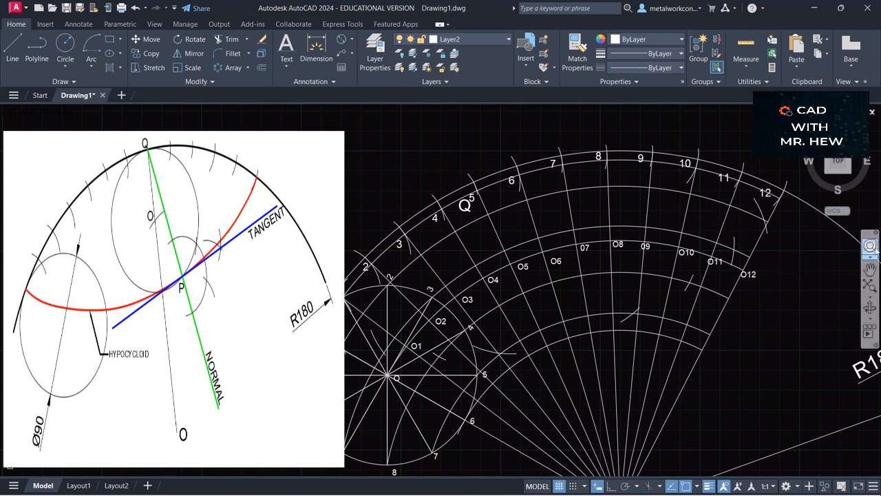
Draw a concentric arc centred on O, starting and ending at the outer end of radial line 12.
click(871, 269)
mouse_move(812, 281)
mouse_down()
mouse_move(758, 273)
mouse_move(732, 259)
mouse_up()
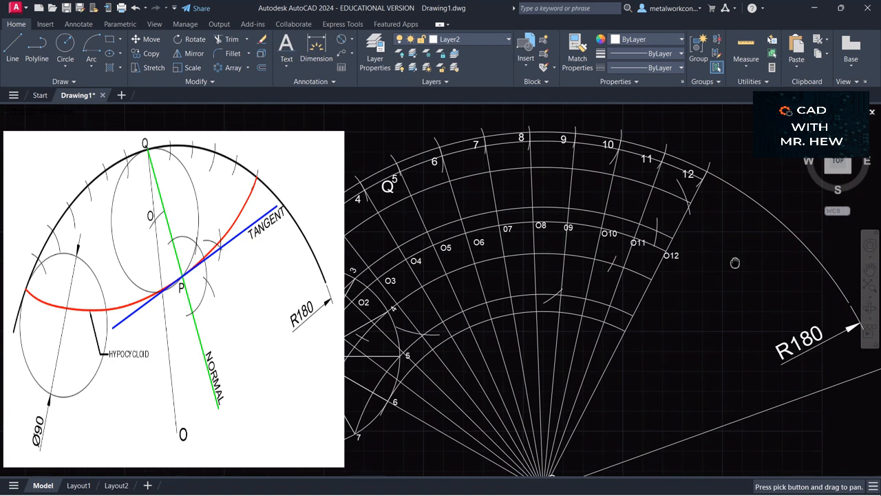
key(Escape)
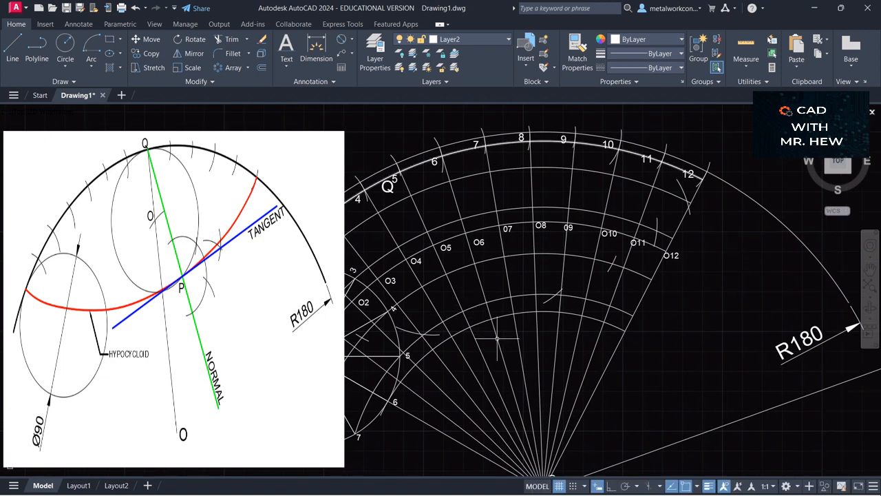
scroll(544, 357, down, 2)
scroll(544, 357, up, 2)
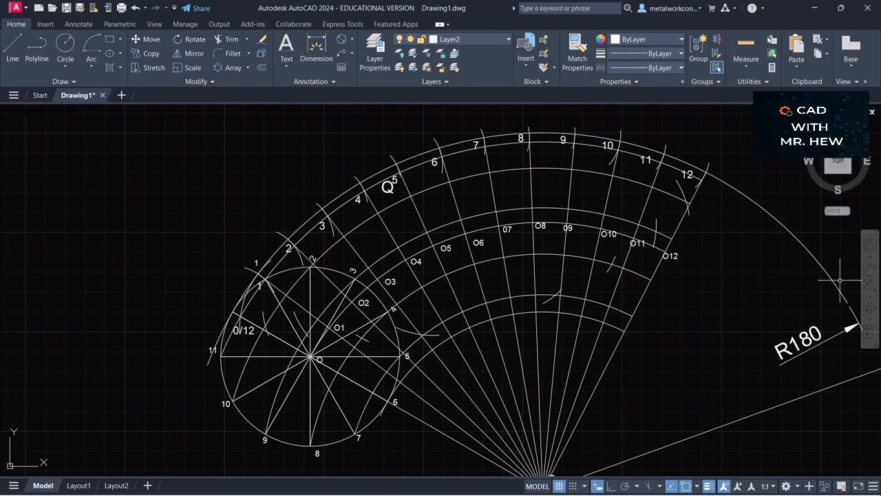
middle_drag(770, 369, 769, 344)
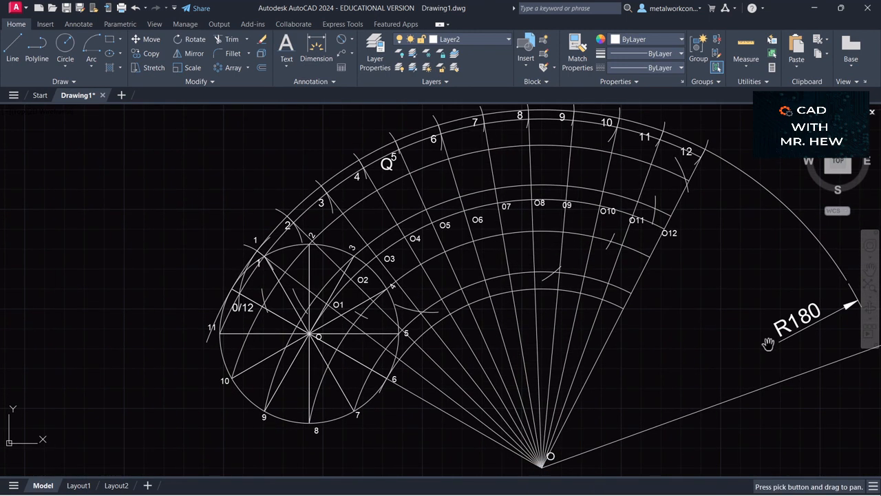
click(64, 44)
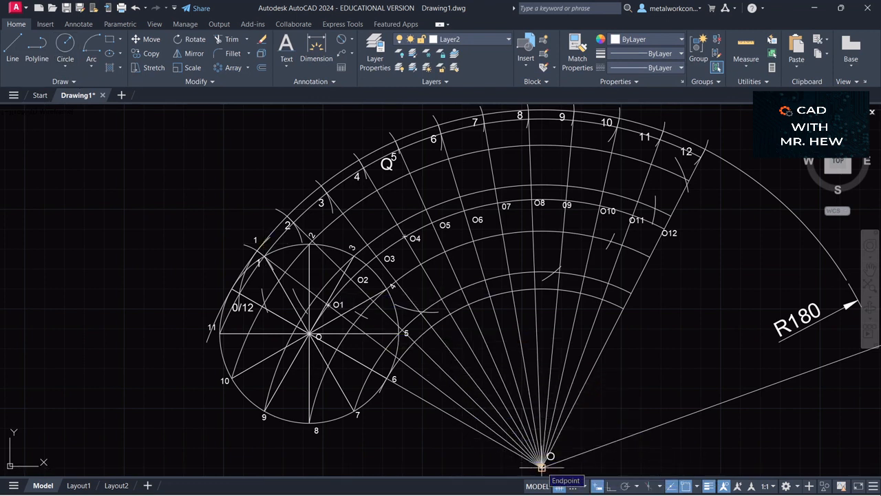
click(89, 67)
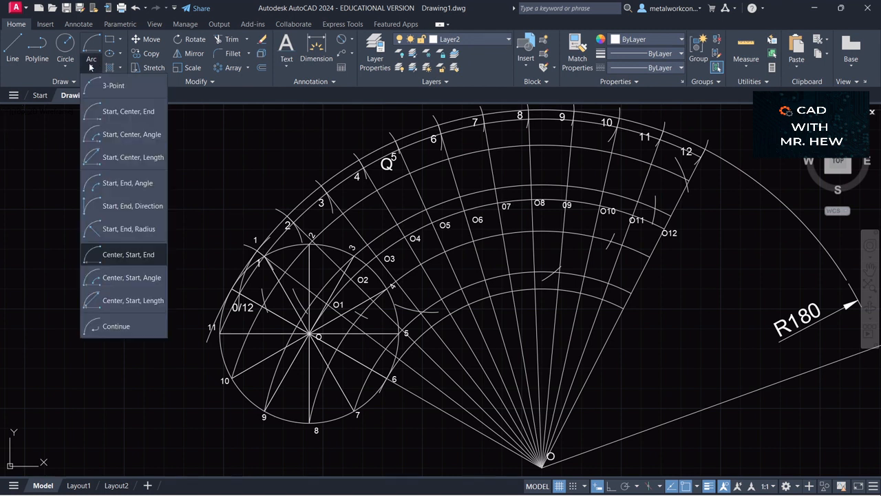
click(105, 119)
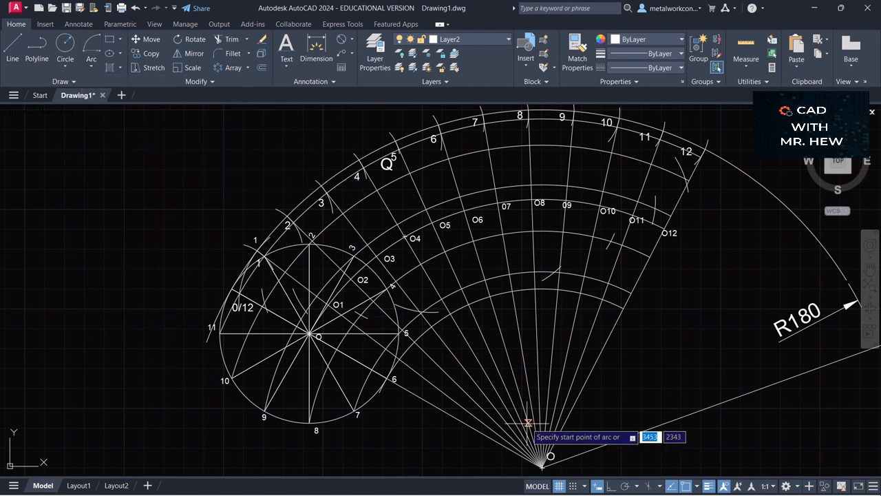
click(700, 158)
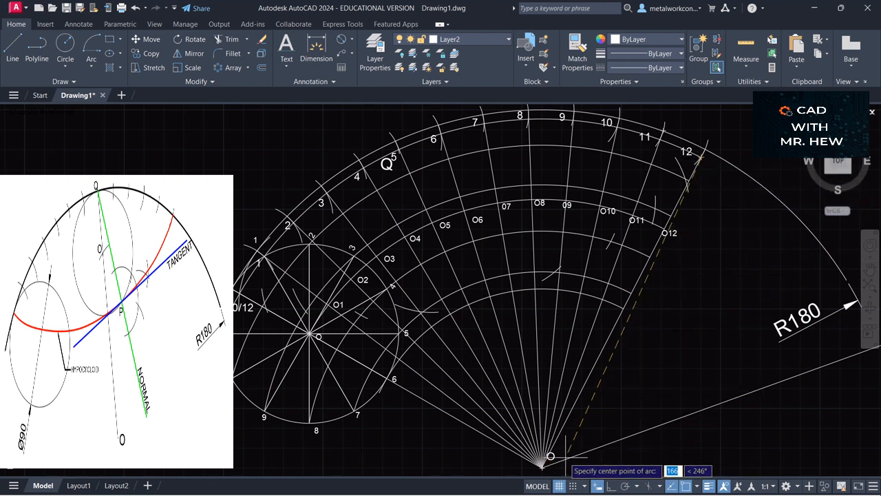
click(542, 467)
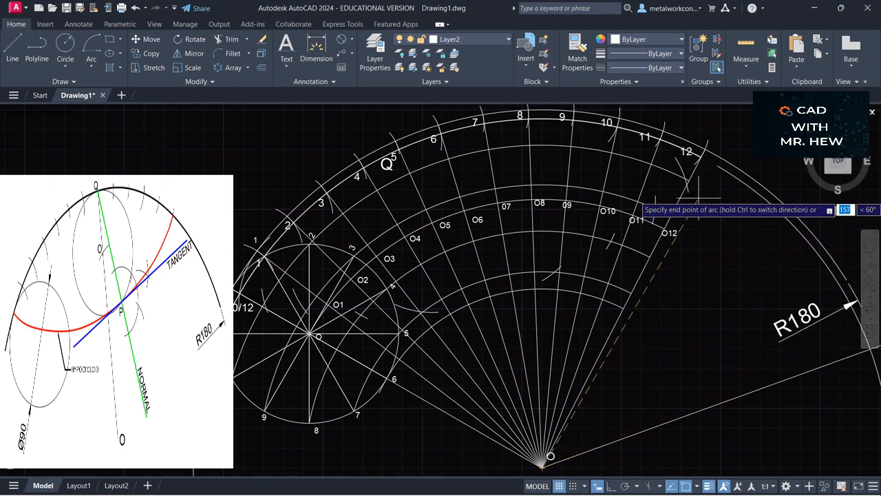
click(701, 157)
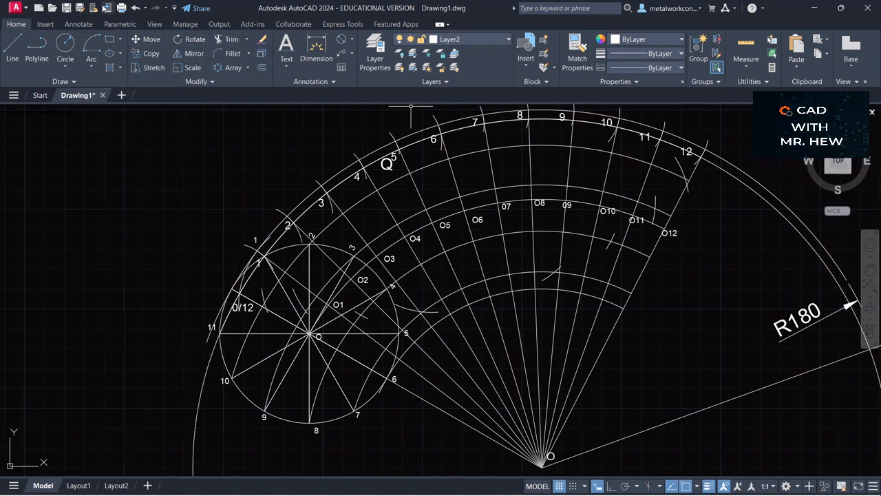
Draw a short arc of radius 45 centred on O11, cutting the concentric arc through points 1 and 11.
click(91, 66)
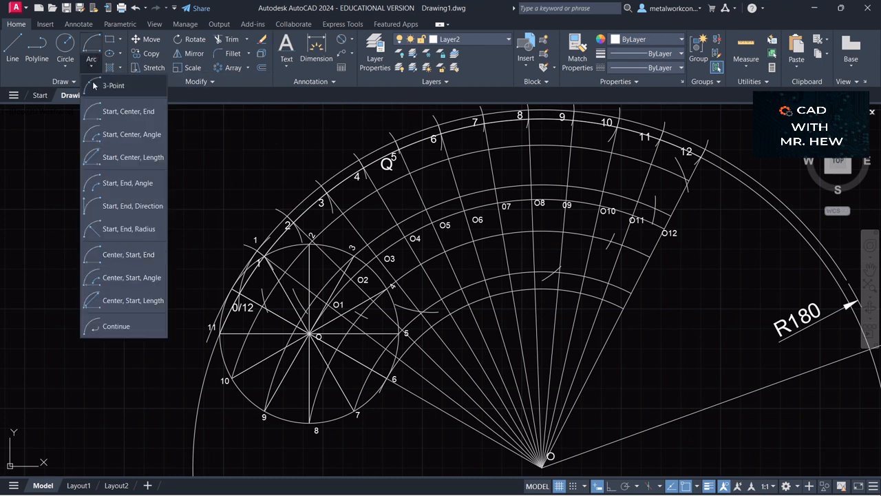
click(119, 255)
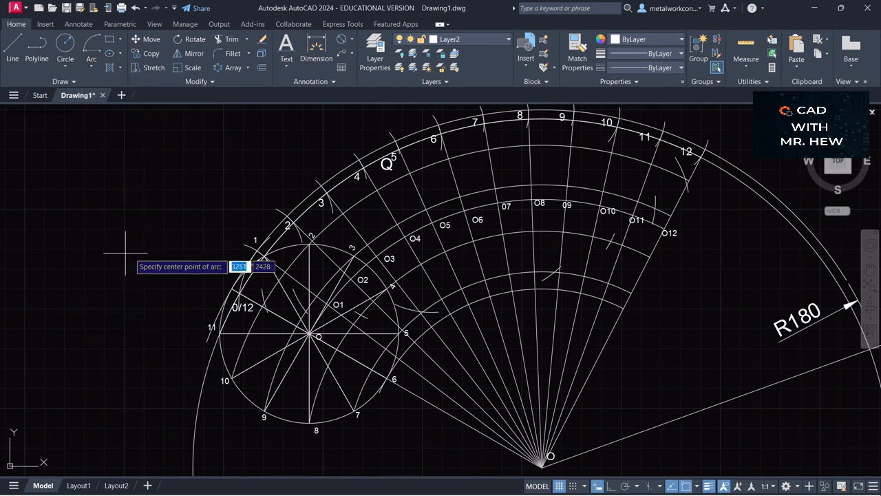
click(632, 217)
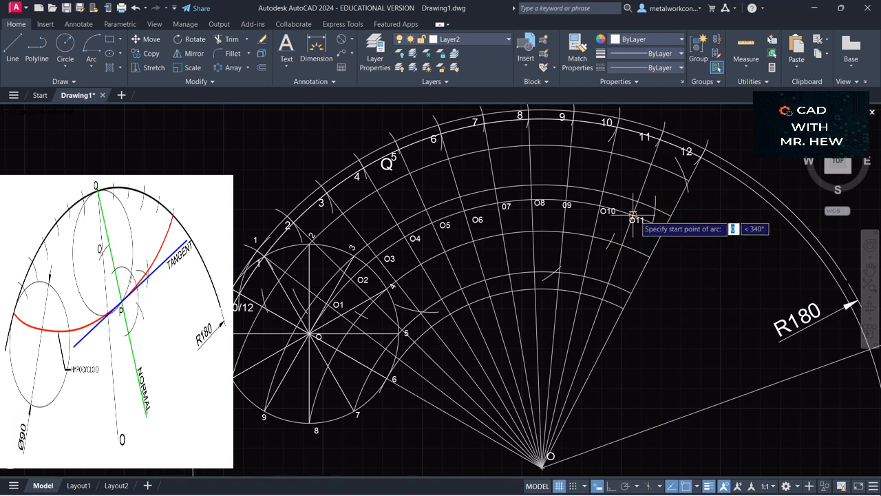
click(720, 200)
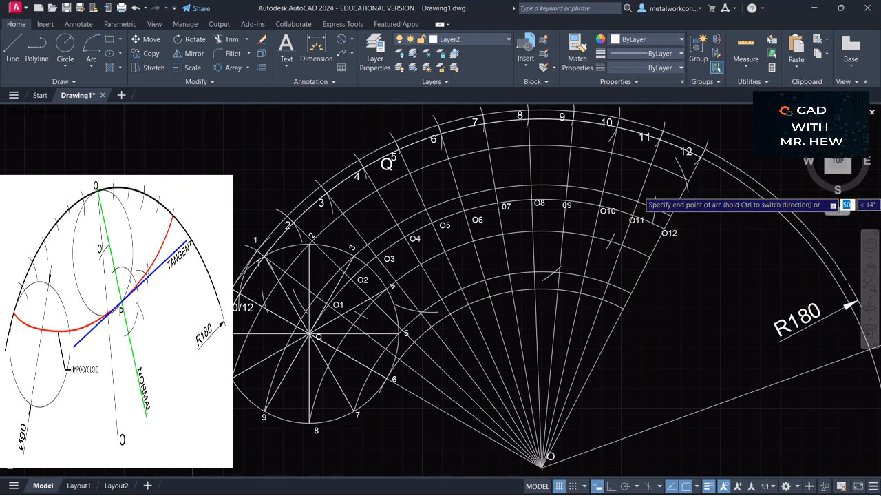
click(709, 128)
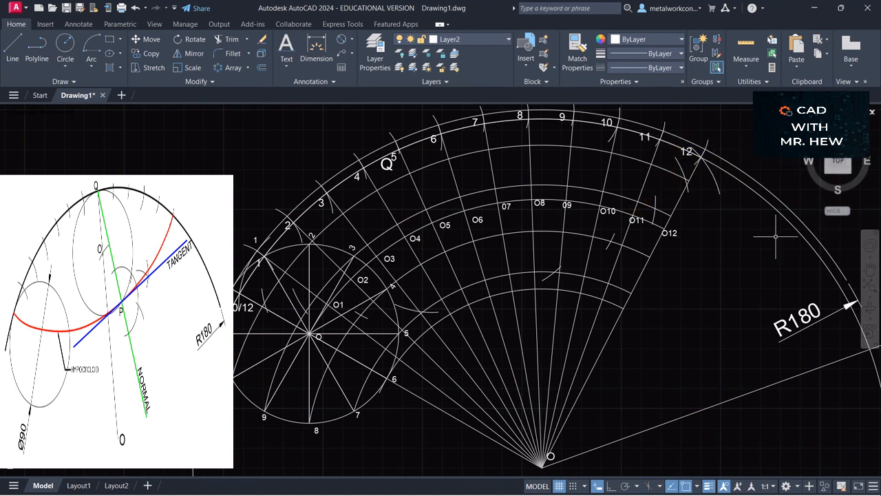